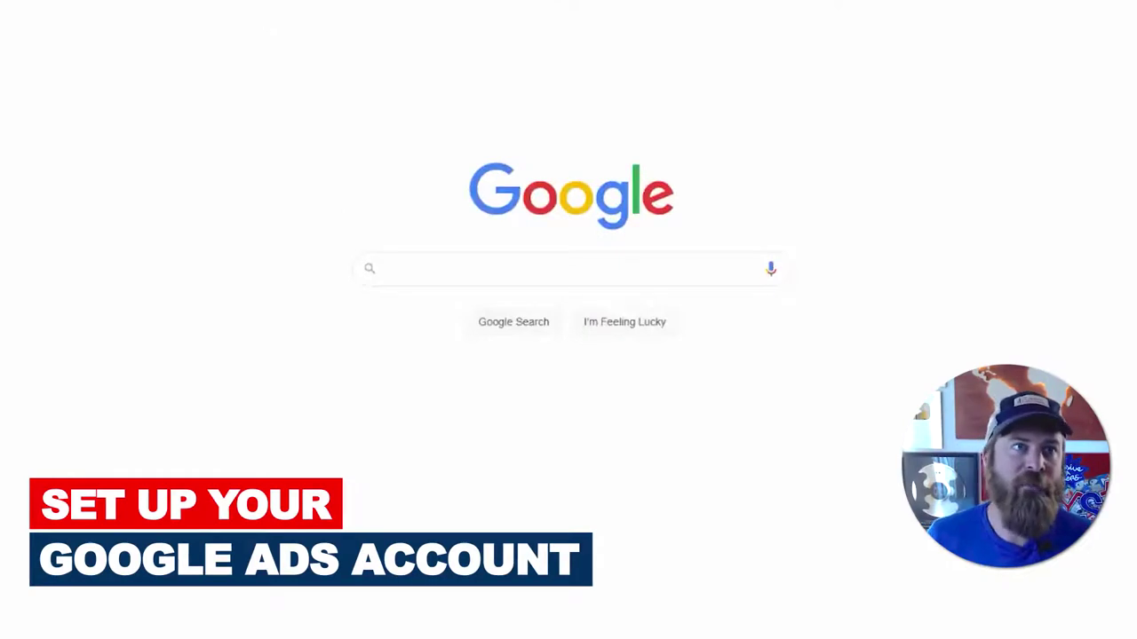
Step: Search Google for "google ads"
left_click(475, 281)
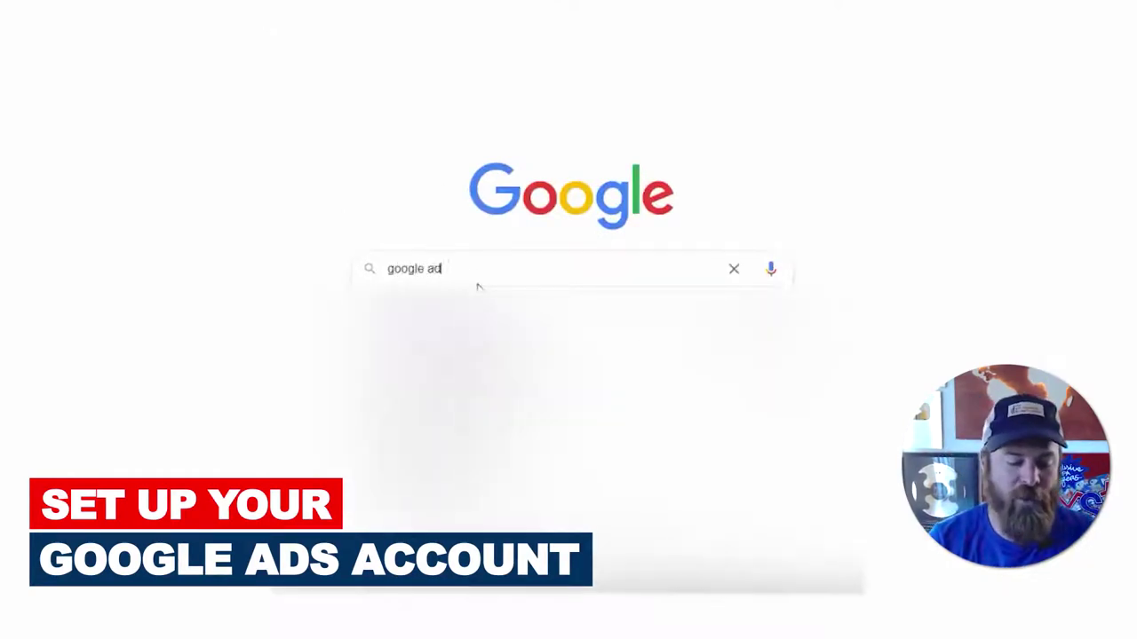
key("Return")
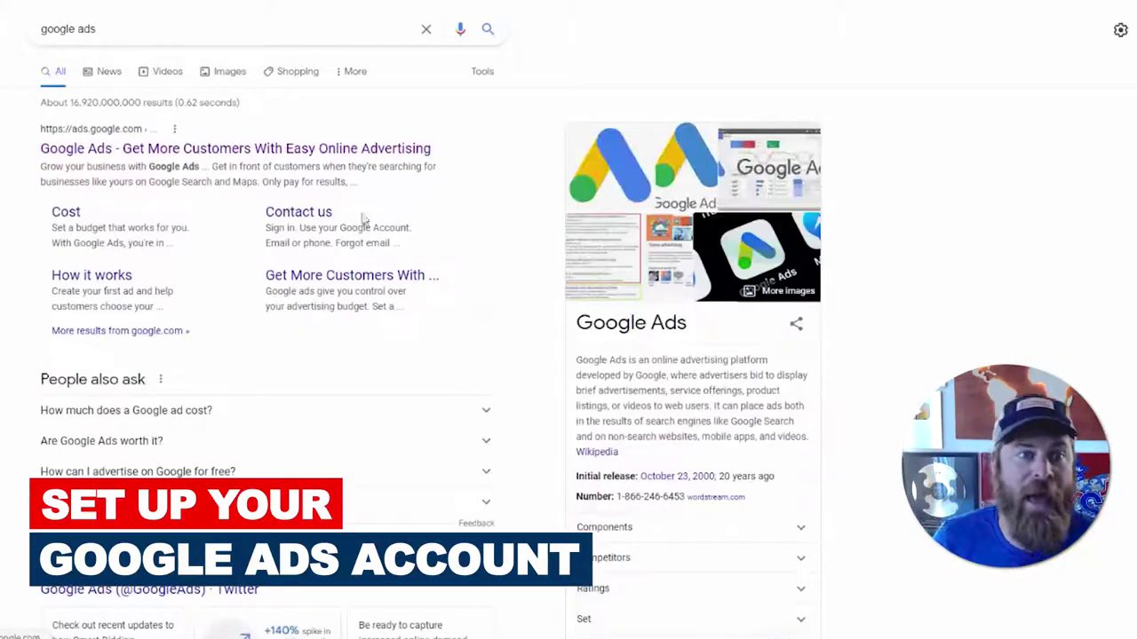
Step: Replace the search with "ADWORDS" and open the Google Ads homepage
triple_click(116, 30)
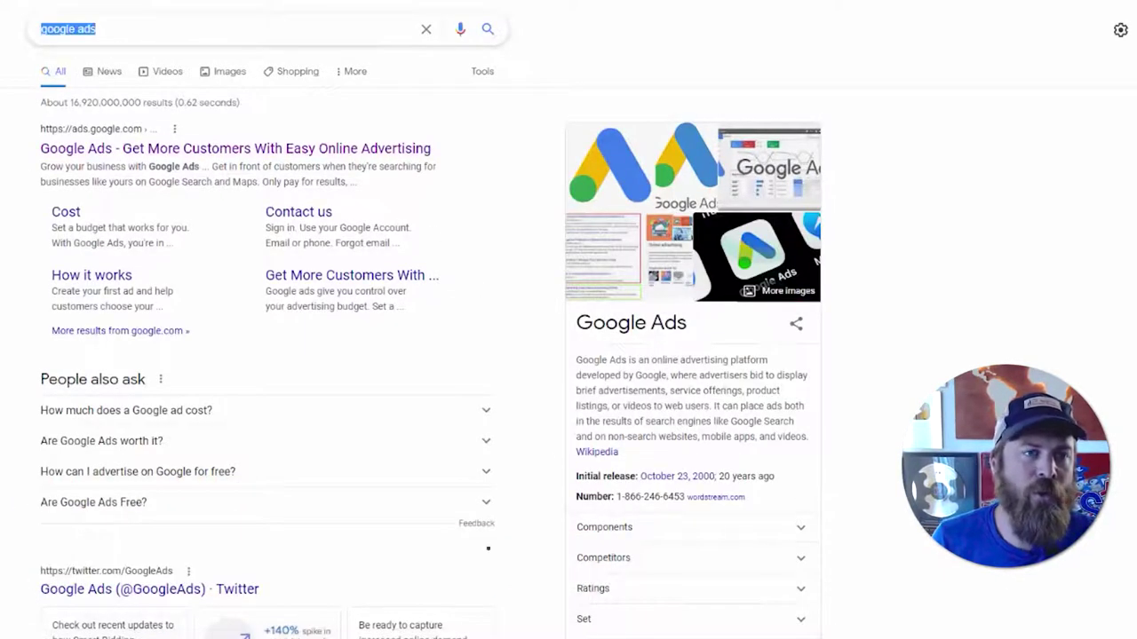
type("AD")
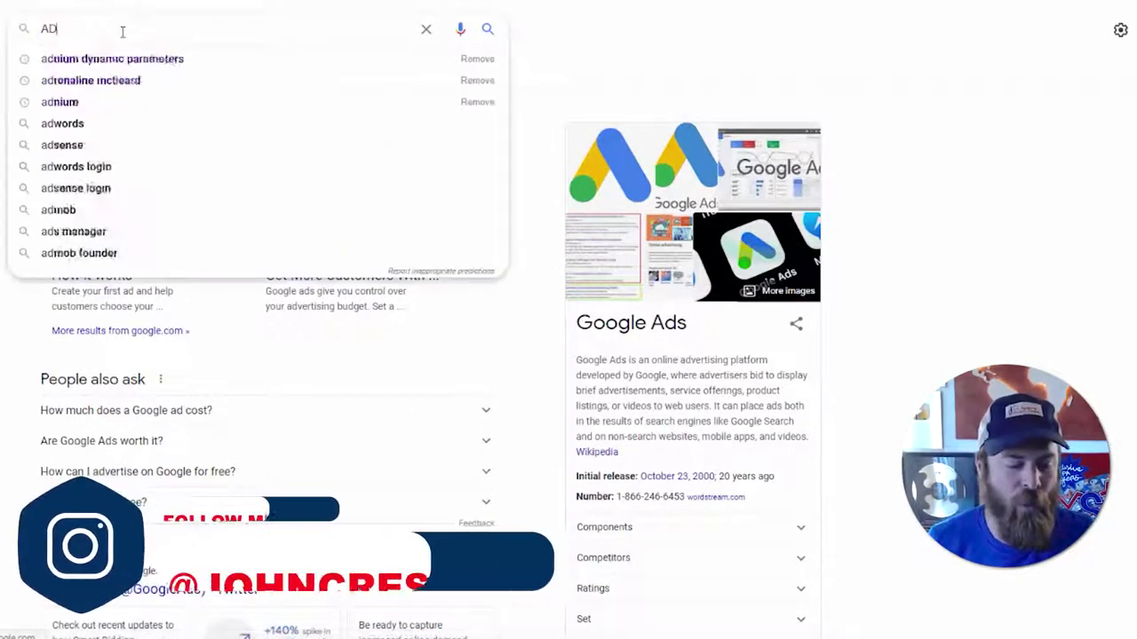
type("WORDS")
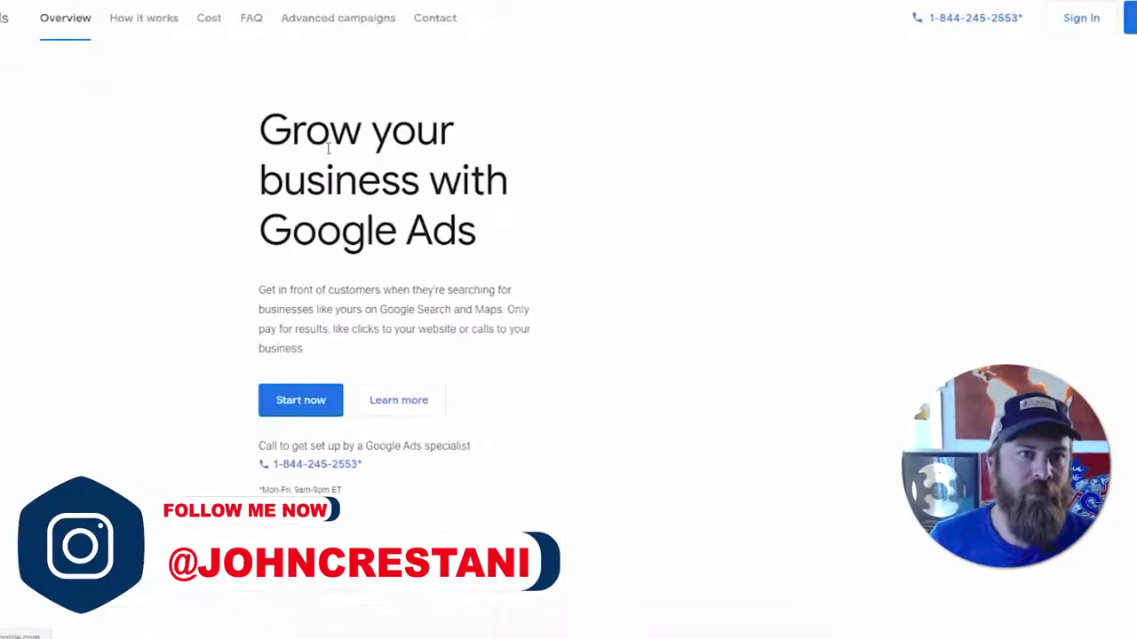
left_click_drag(287, 132, 458, 233)
left_click(454, 251)
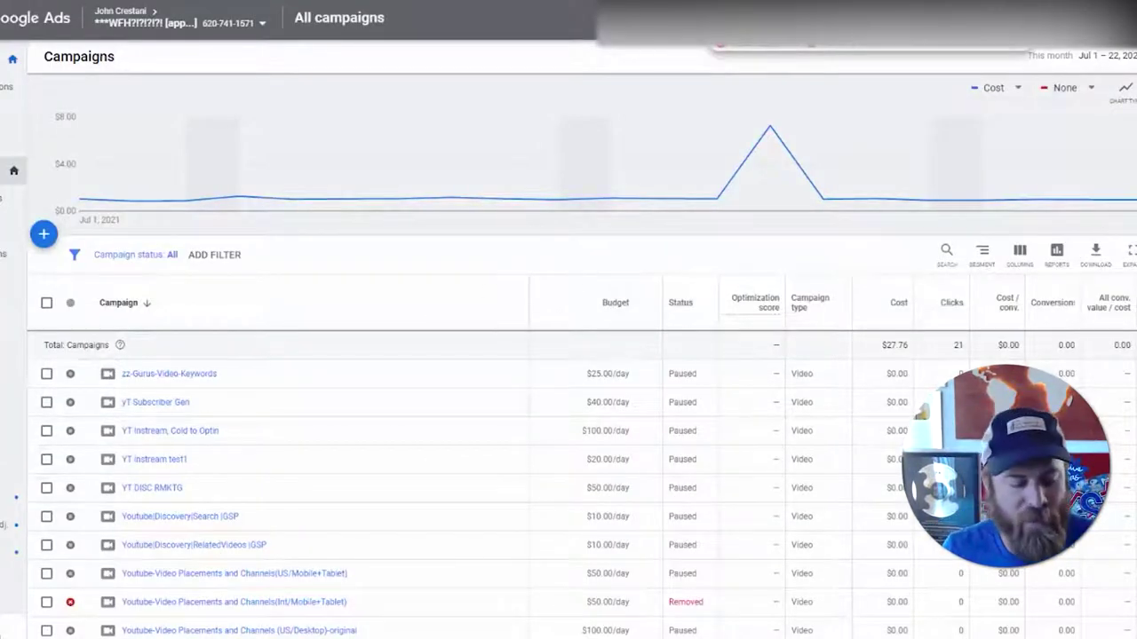
mouse_move(40, 216)
left_mouse_down()
mouse_move(55, 266)
mouse_move(80, 215)
mouse_move(66, 228)
mouse_move(96, 249)
mouse_move(84, 230)
left_mouse_up()
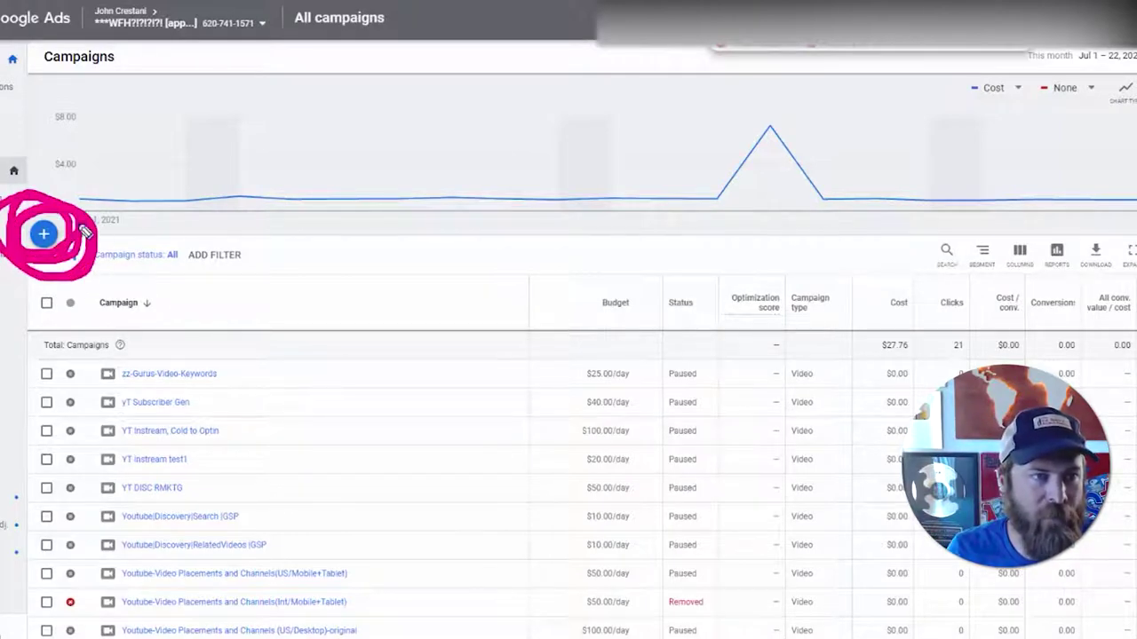
mouse_move(647, 265)
left_mouse_down()
mouse_move(115, 243)
mouse_move(158, 307)
mouse_move(139, 269)
left_mouse_up()
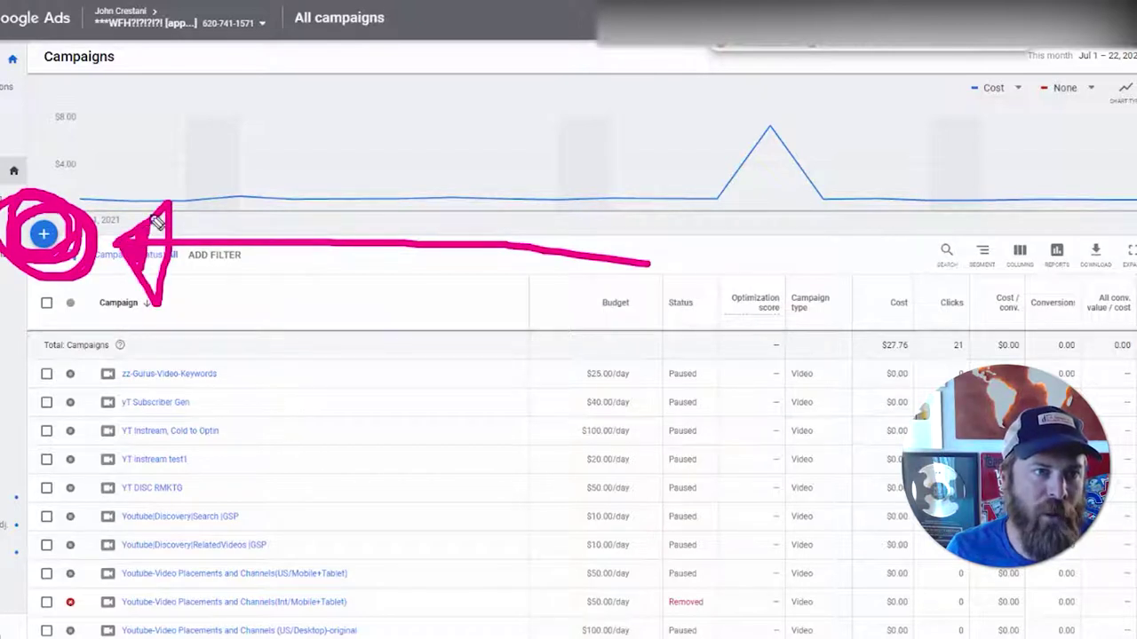
left_click_drag(156, 222, 155, 270)
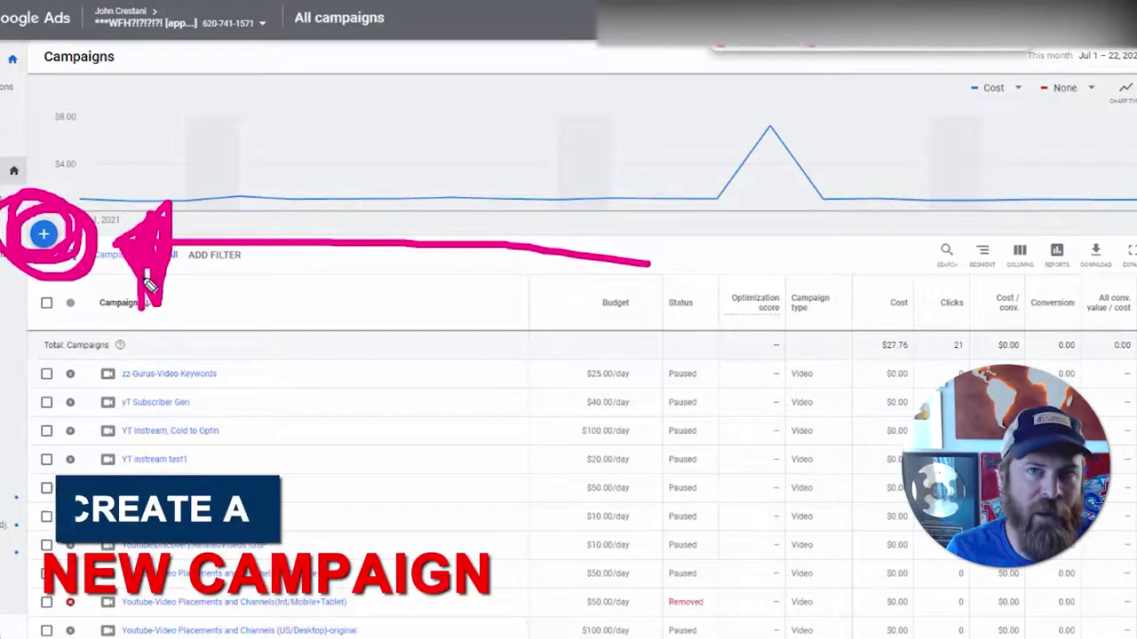
key("Escape")
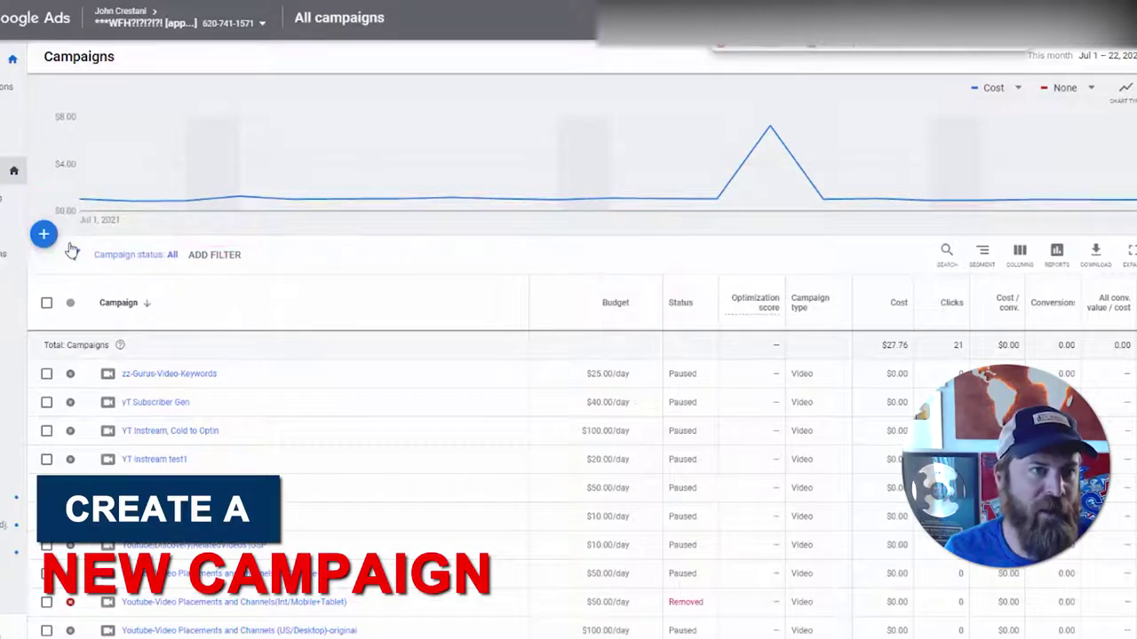
Step: Start creating a new campaign from the Campaigns overview
left_click(42, 236)
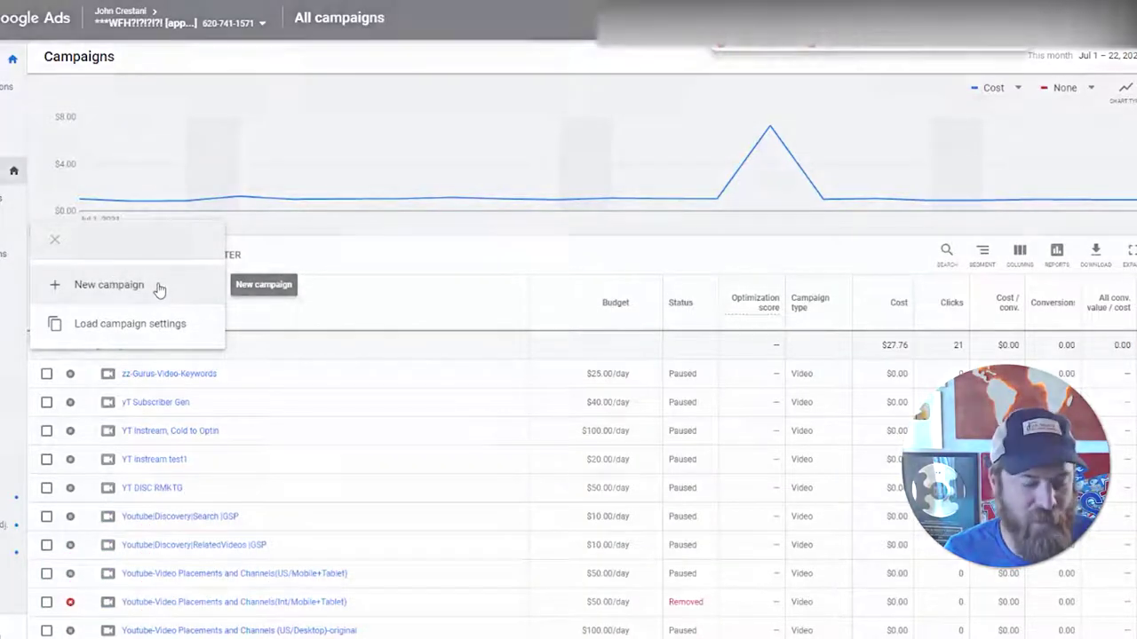
left_click(159, 286)
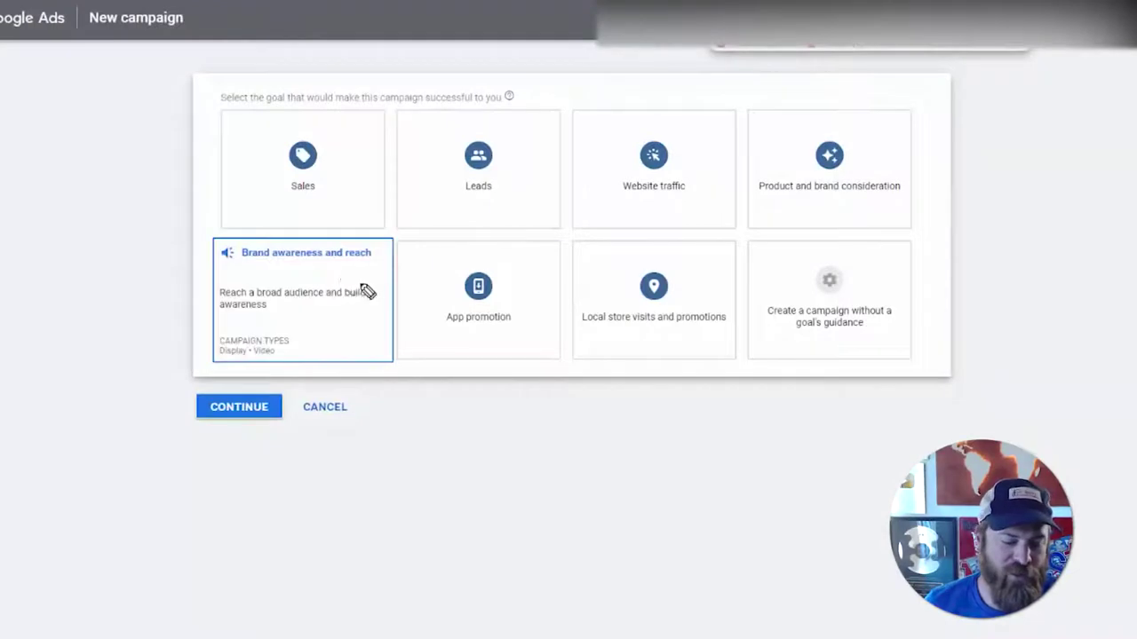
mouse_move(929, 241)
left_mouse_down()
mouse_move(743, 239)
mouse_move(746, 366)
mouse_move(895, 378)
mouse_move(928, 245)
left_mouse_up()
mouse_move(1118, 282)
left_mouse_down()
mouse_move(977, 305)
mouse_move(976, 292)
mouse_move(966, 331)
left_mouse_up()
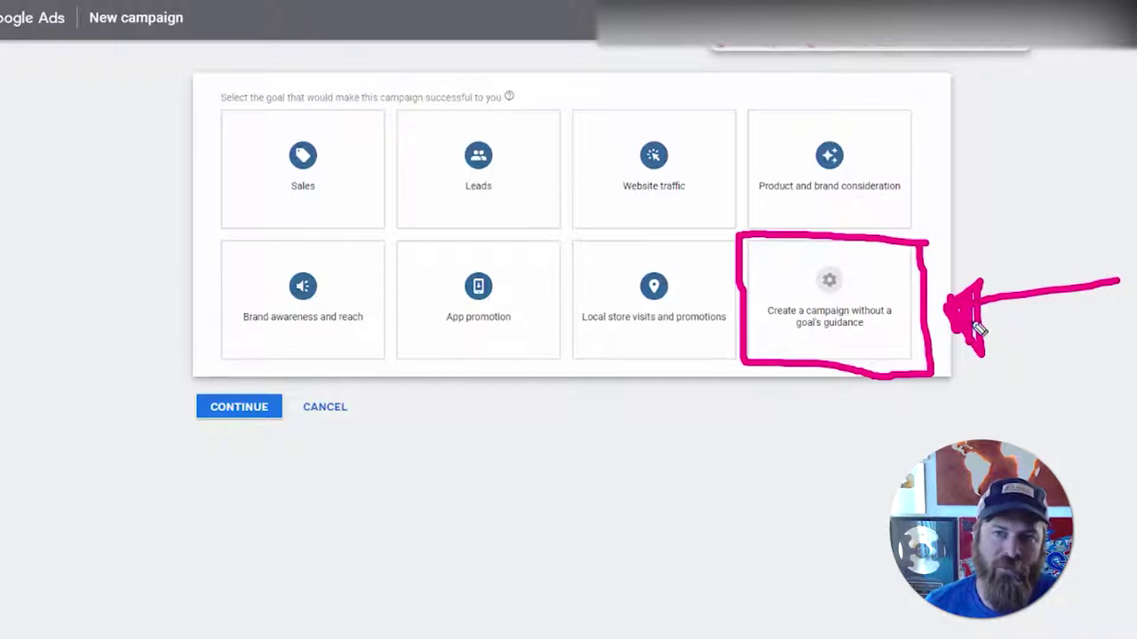
mouse_move(889, 539)
left_mouse_down()
mouse_move(827, 414)
mouse_move(868, 399)
mouse_move(846, 431)
left_mouse_up()
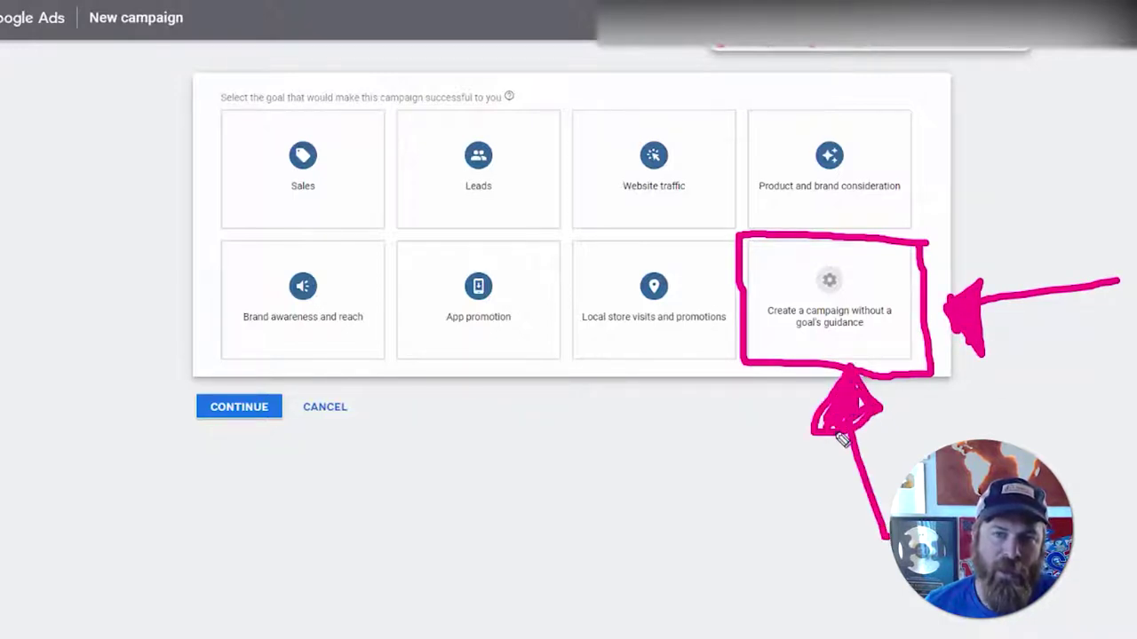
key("e")
Step: Choose to create the campaign without a goal's guidance
left_click(849, 298)
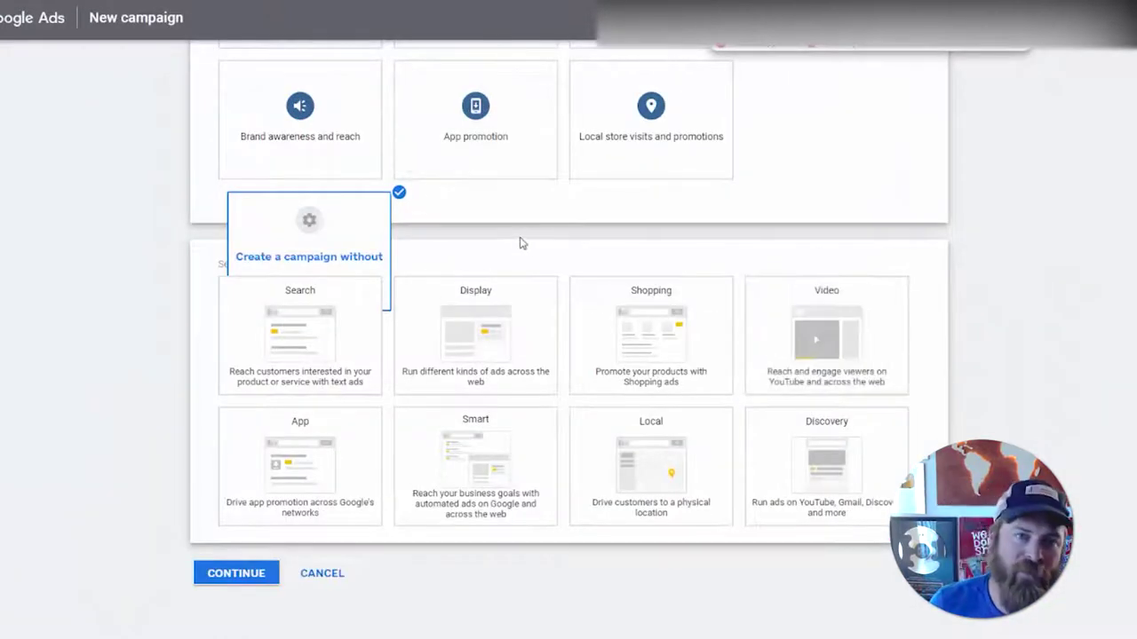
scroll(521, 242, "up", 2)
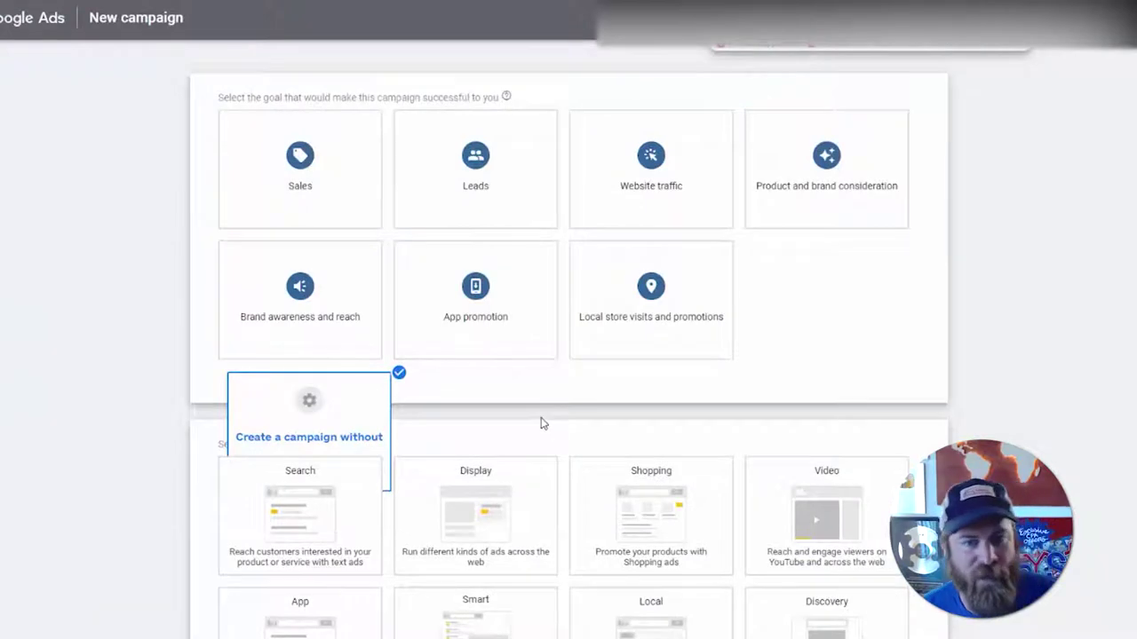
scroll(542, 424, "down", 2)
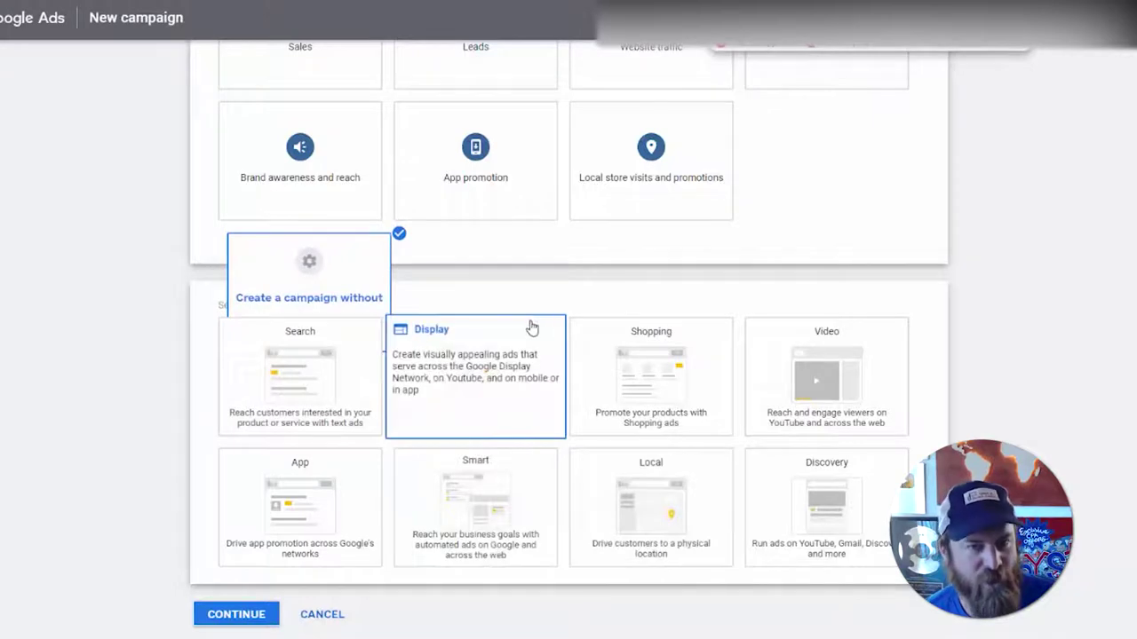
mouse_move(562, 315)
left_mouse_down()
mouse_move(543, 441)
mouse_move(406, 440)
mouse_move(368, 322)
mouse_move(241, 358)
left_mouse_up()
mouse_move(256, 397)
left_mouse_down()
mouse_move(363, 444)
mouse_move(401, 312)
left_mouse_up()
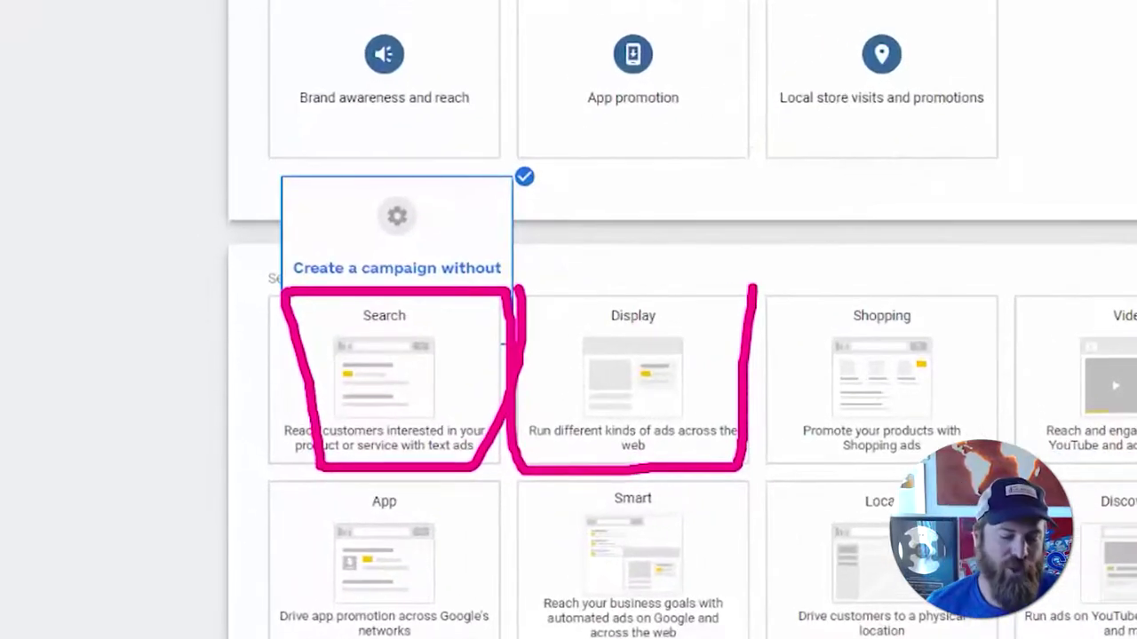
key("Escape")
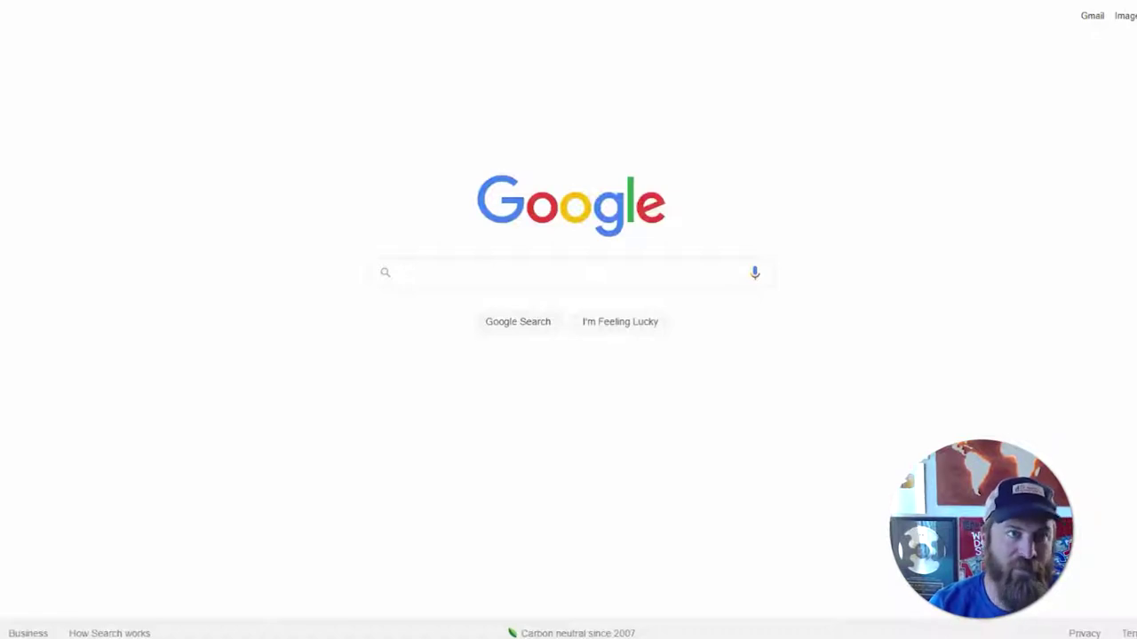
Step: Search Google for "plumbers malibu"
left_click(539, 265)
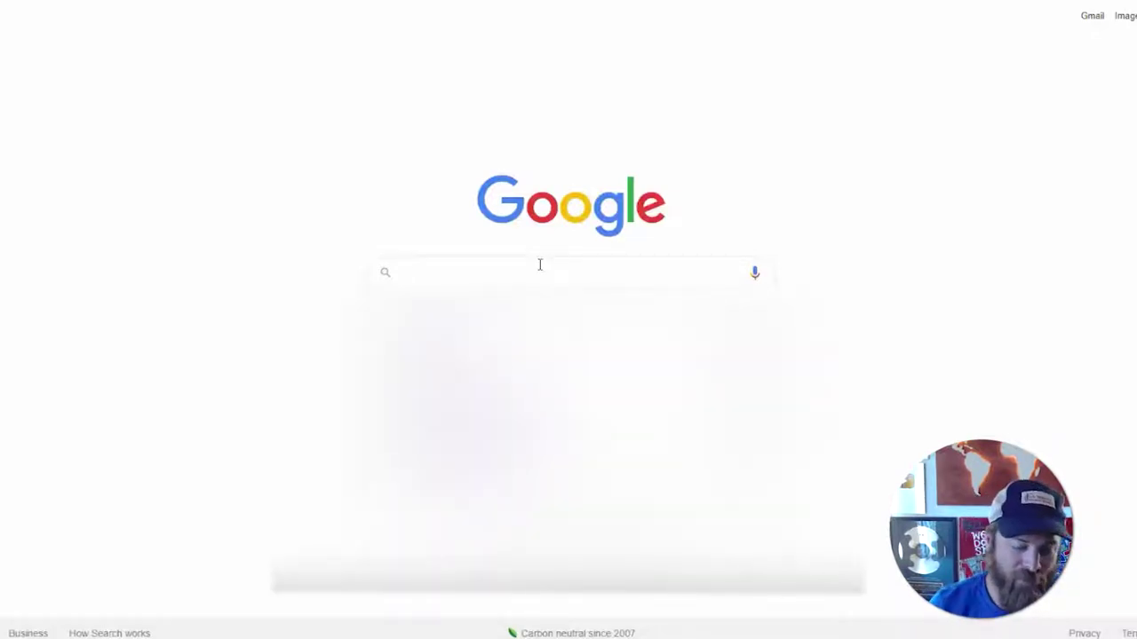
type("plumbers ma")
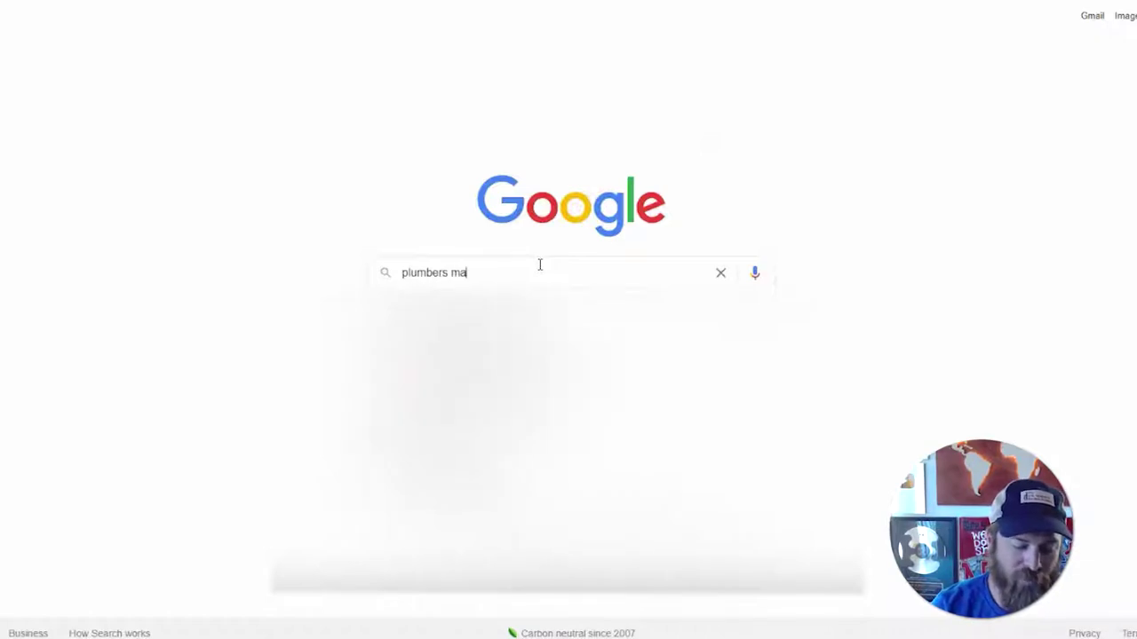
type("libu")
key("Return")
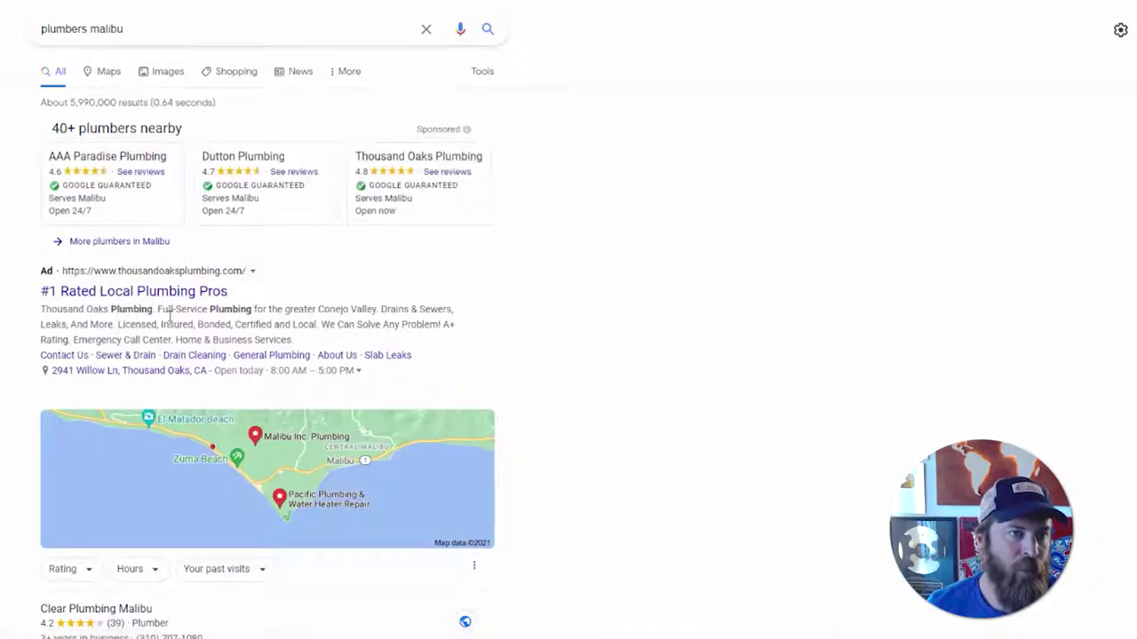
Step: Examine the ads and local plumber listings, including the full map of plumbers, and return to the search results
scroll(76, 304, "down", 3)
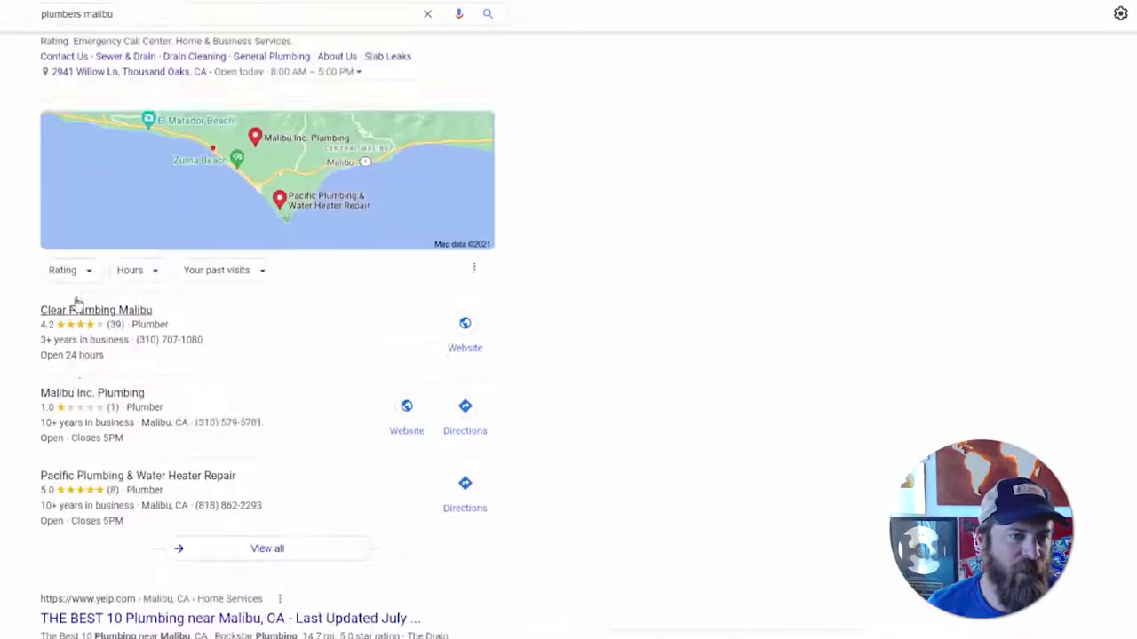
scroll(77, 303, "up", 1)
left_click_drag(27, 55, 241, 101)
left_click(850, 221)
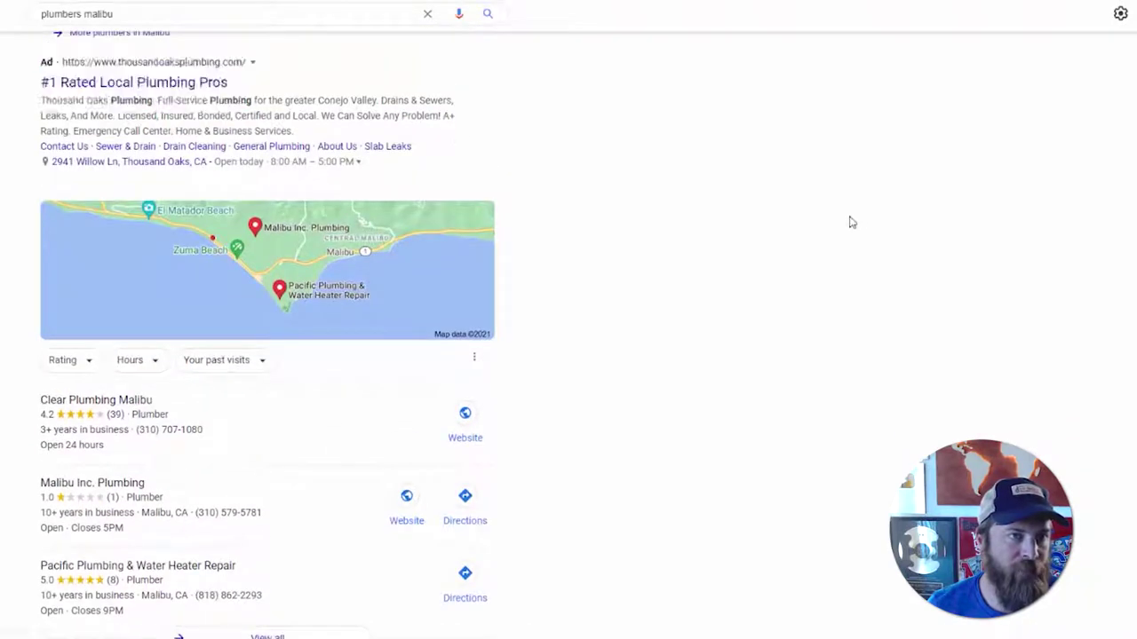
left_click(312, 278)
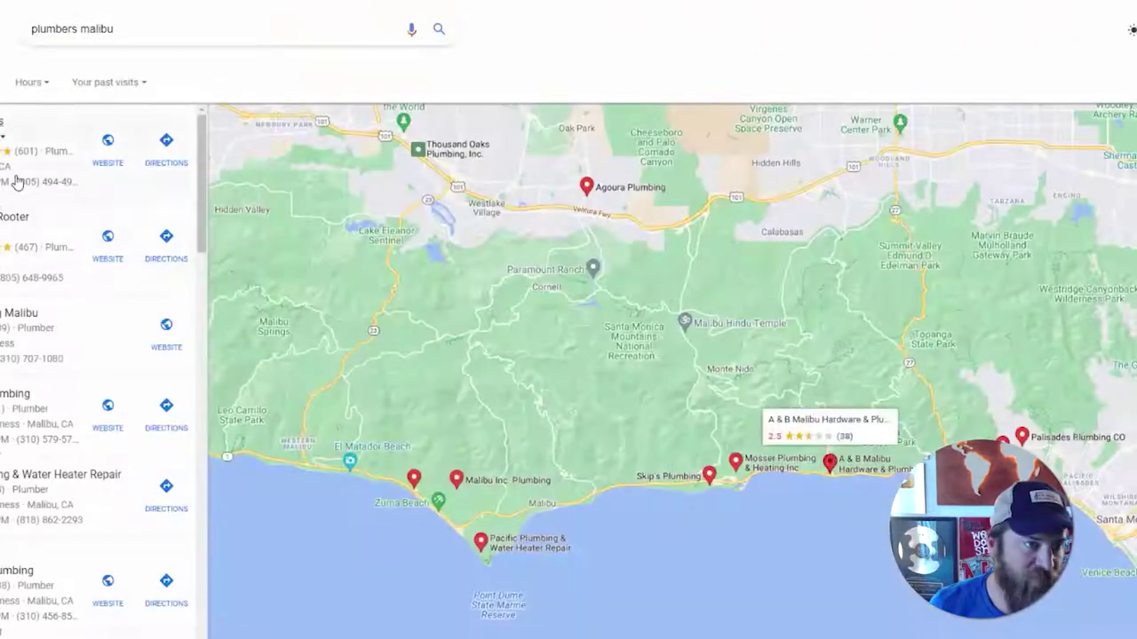
scroll(66, 393, "down", 10)
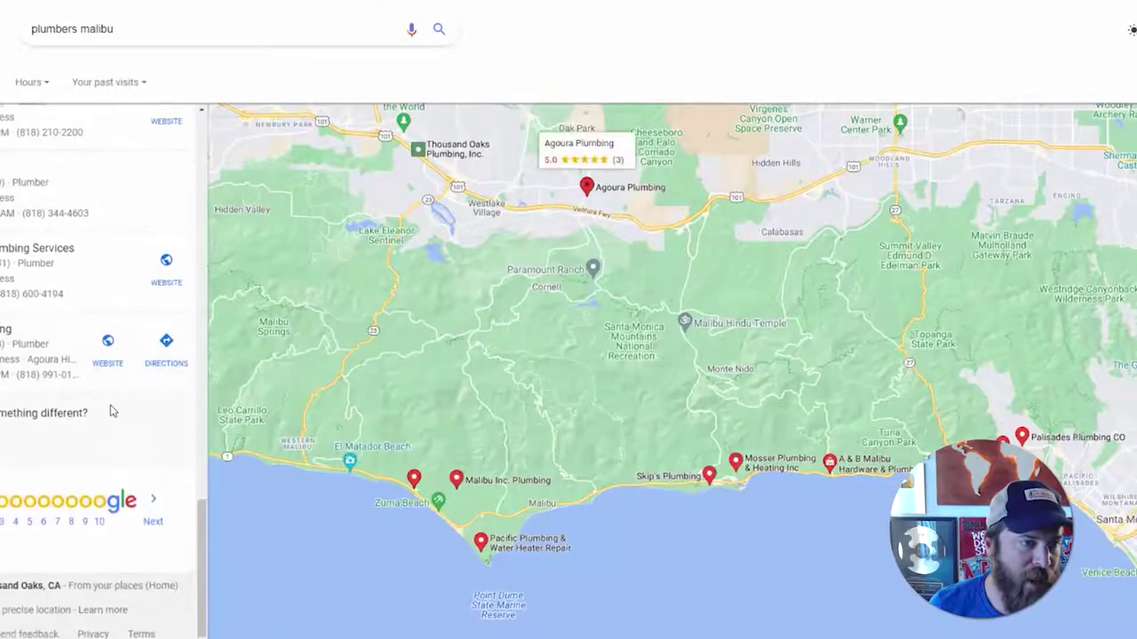
scroll(113, 411, "up", 5)
key("alt+Left")
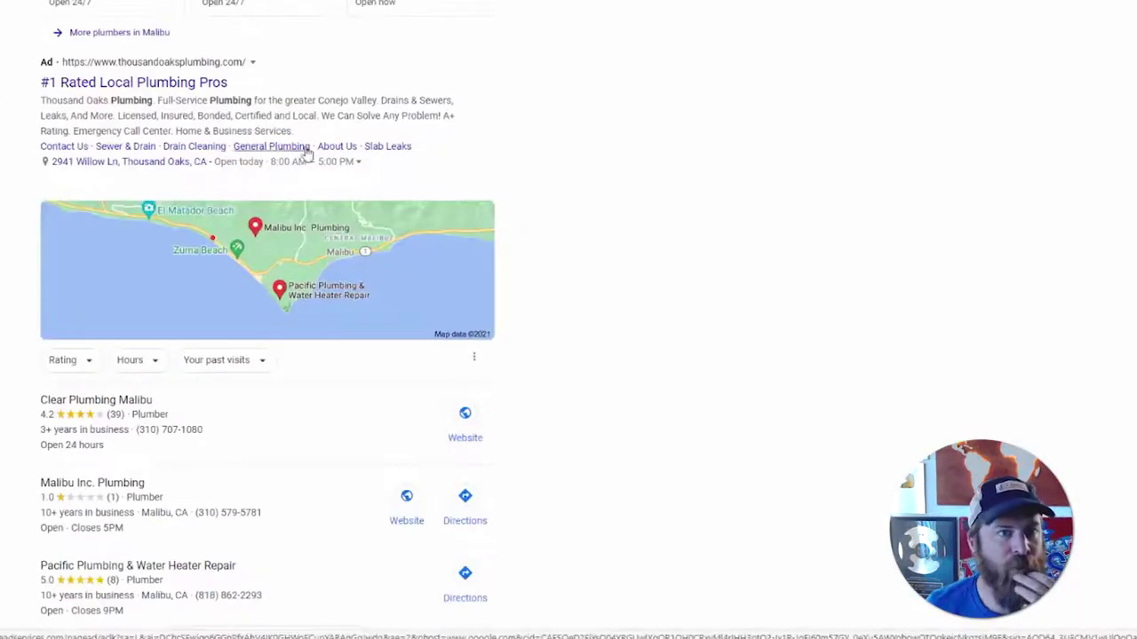
scroll(382, 178, "up", 3)
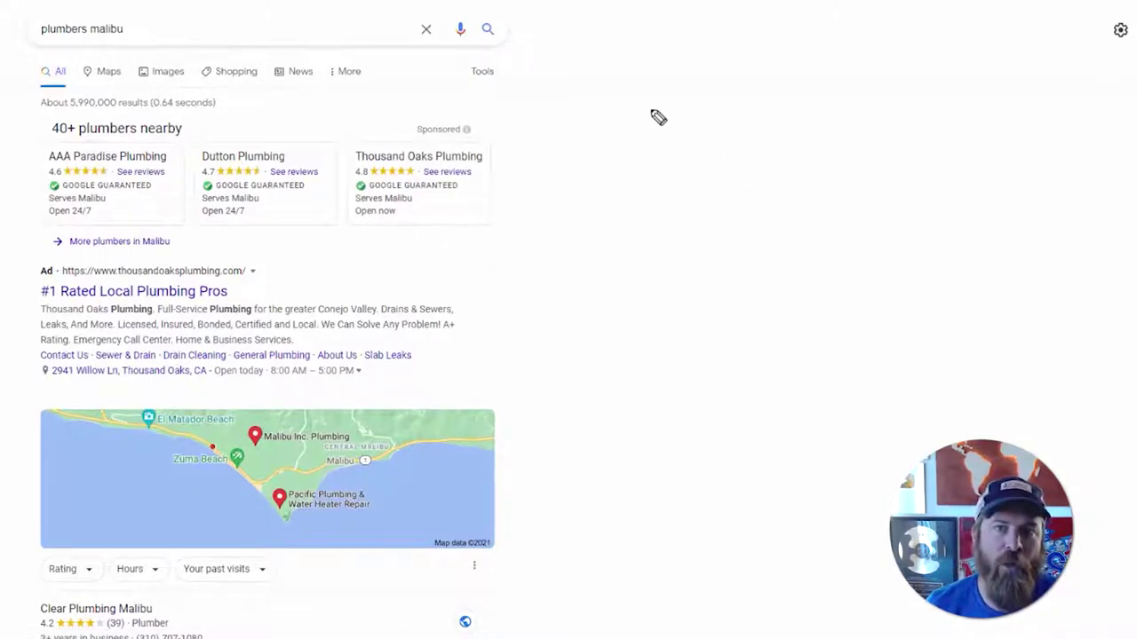
Step: Draw a funnel with a filled dot at its narrow end beside the results and frame the sponsored plumber listings
left_click_drag(653, 128, 793, 380)
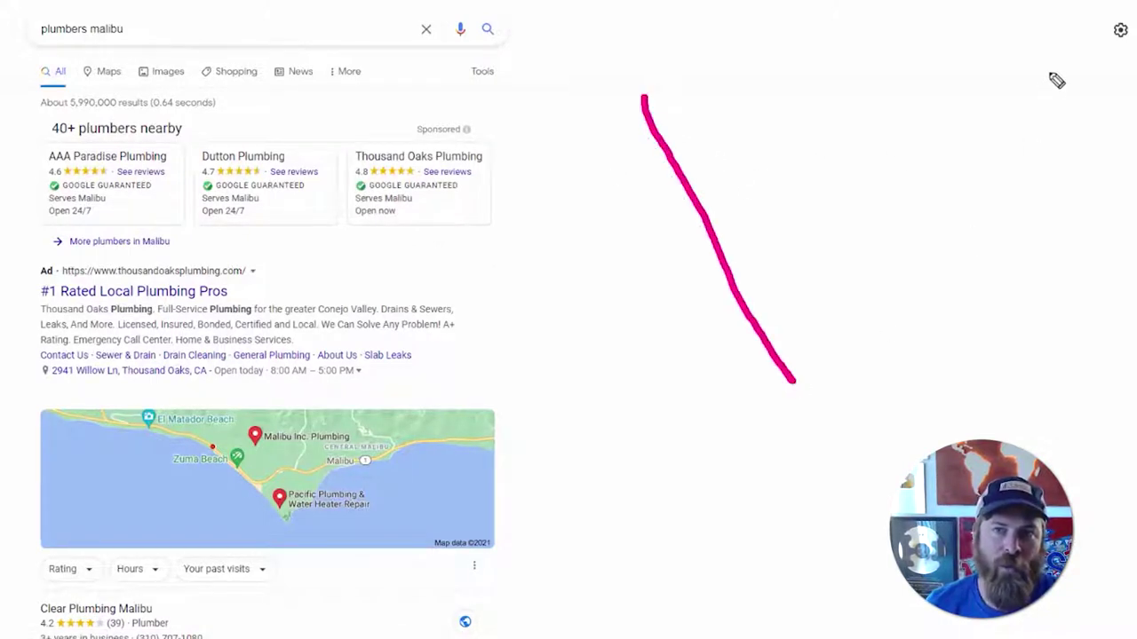
mouse_move(1050, 76)
left_mouse_down()
mouse_move(883, 381)
mouse_move(824, 388)
left_mouse_up()
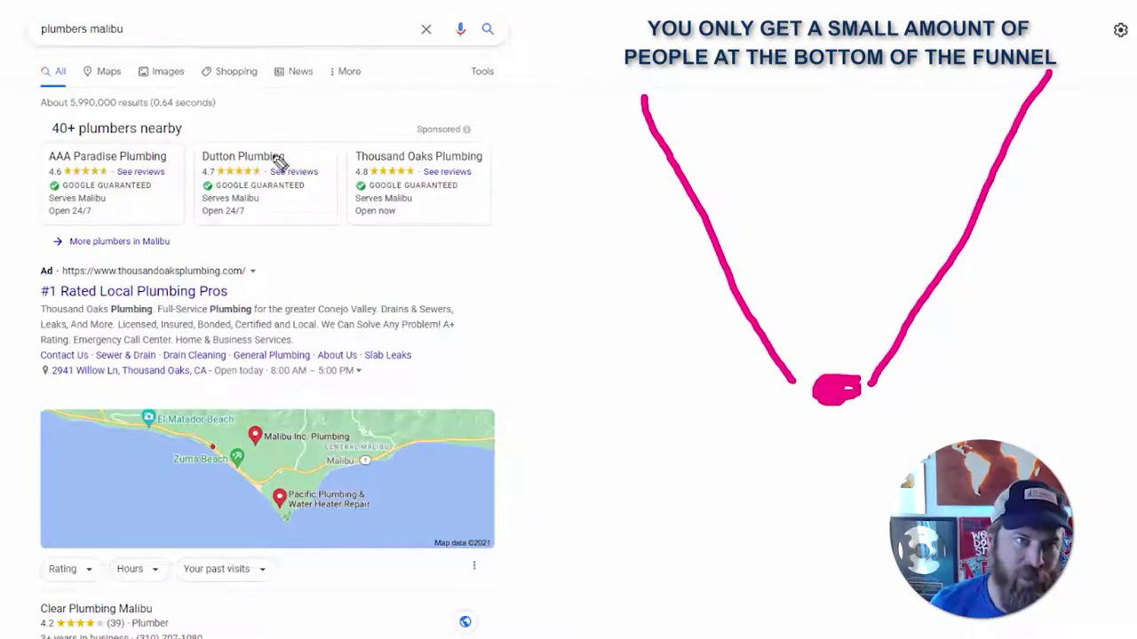
mouse_move(2, 108)
left_mouse_down()
mouse_move(525, 106)
mouse_move(505, 314)
mouse_move(76, 278)
mouse_move(2, 238)
left_mouse_up()
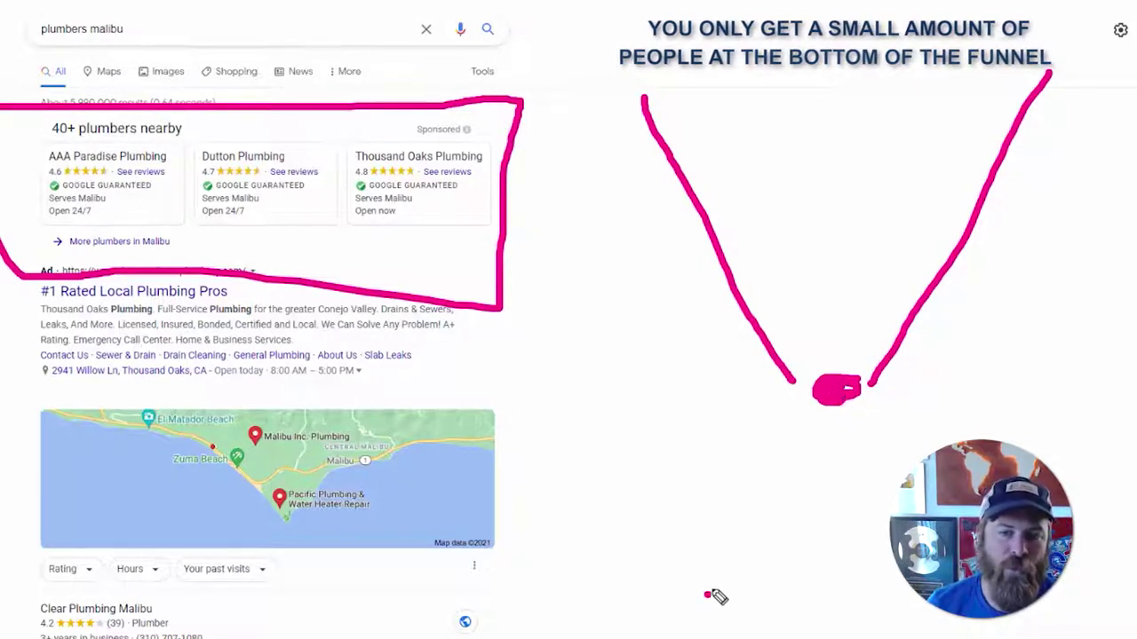
Step: Draw a stick figure below the funnel and a row of dollar signs beside the funnel's narrow end
left_click_drag(746, 607, 734, 499)
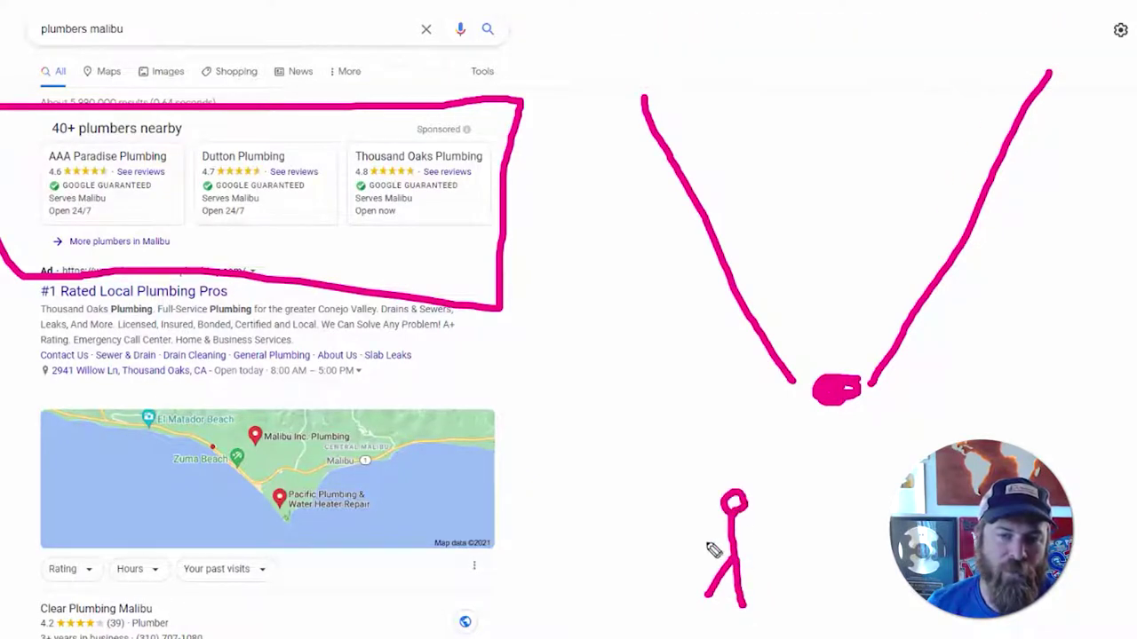
mouse_move(976, 362)
left_mouse_down()
mouse_move(905, 417)
mouse_move(941, 440)
left_mouse_up()
left_click_drag(1005, 373, 982, 417)
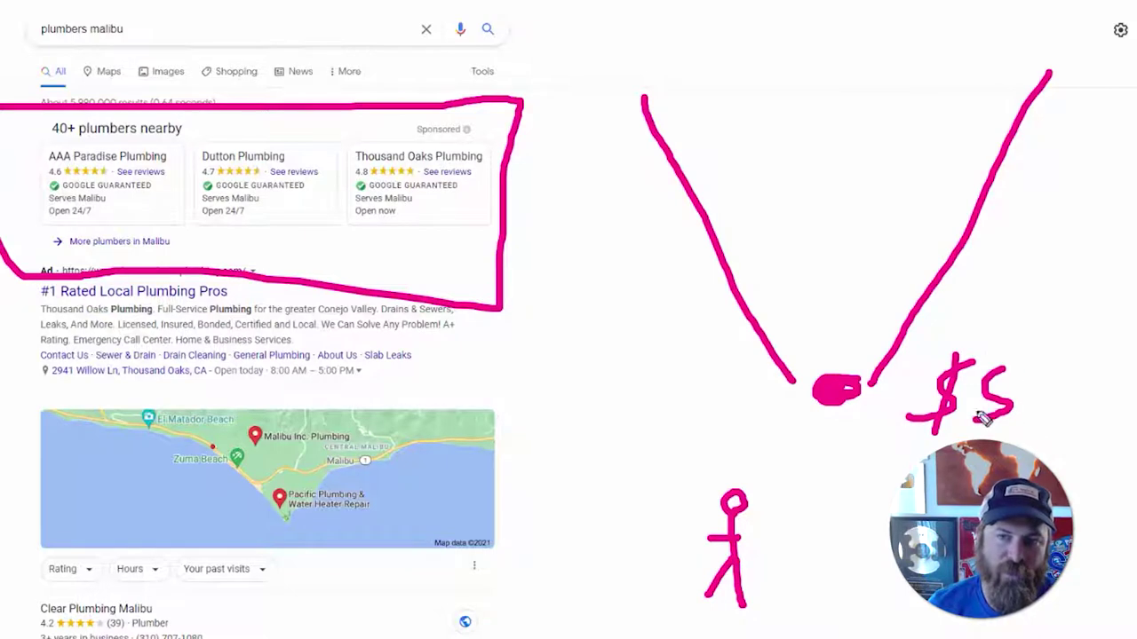
left_click_drag(1054, 368, 1031, 424)
left_click_drag(1041, 341, 1044, 419)
left_click_drag(1121, 373, 1075, 425)
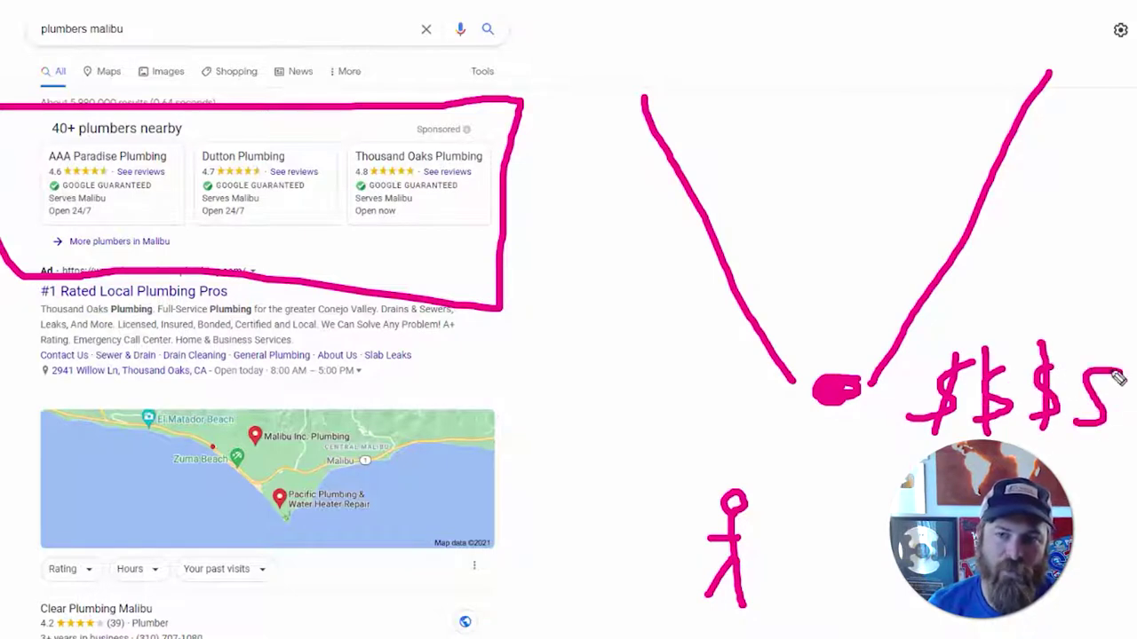
left_click_drag(1113, 347, 1101, 426)
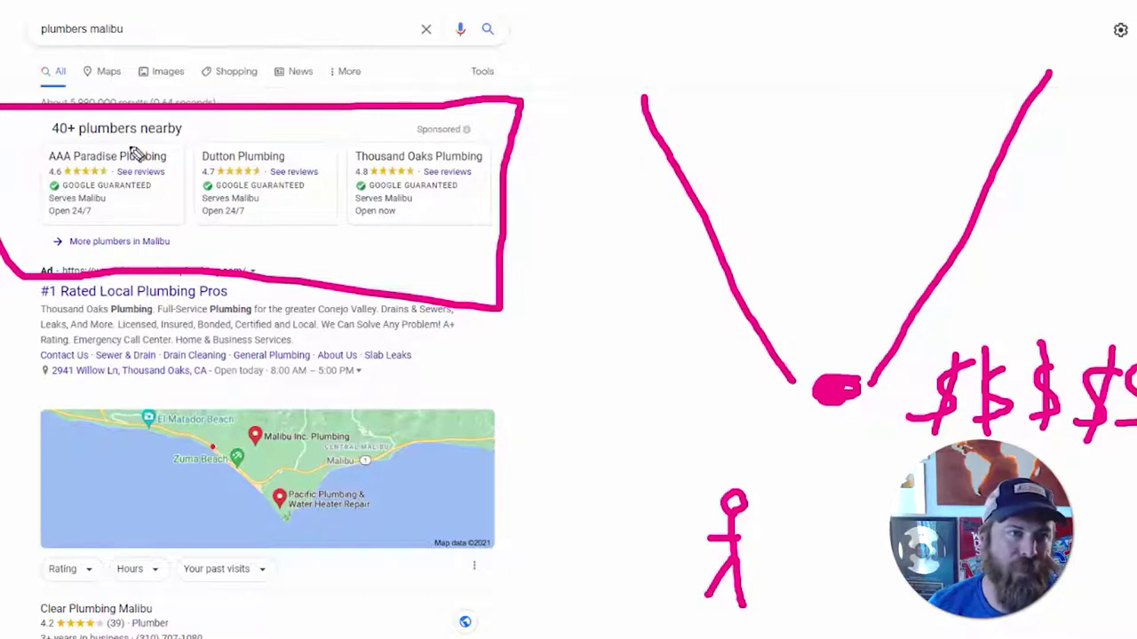
Step: Underline the names of the three sponsored plumbers and the headline of the text ad below them
left_click_drag(51, 176, 409, 187)
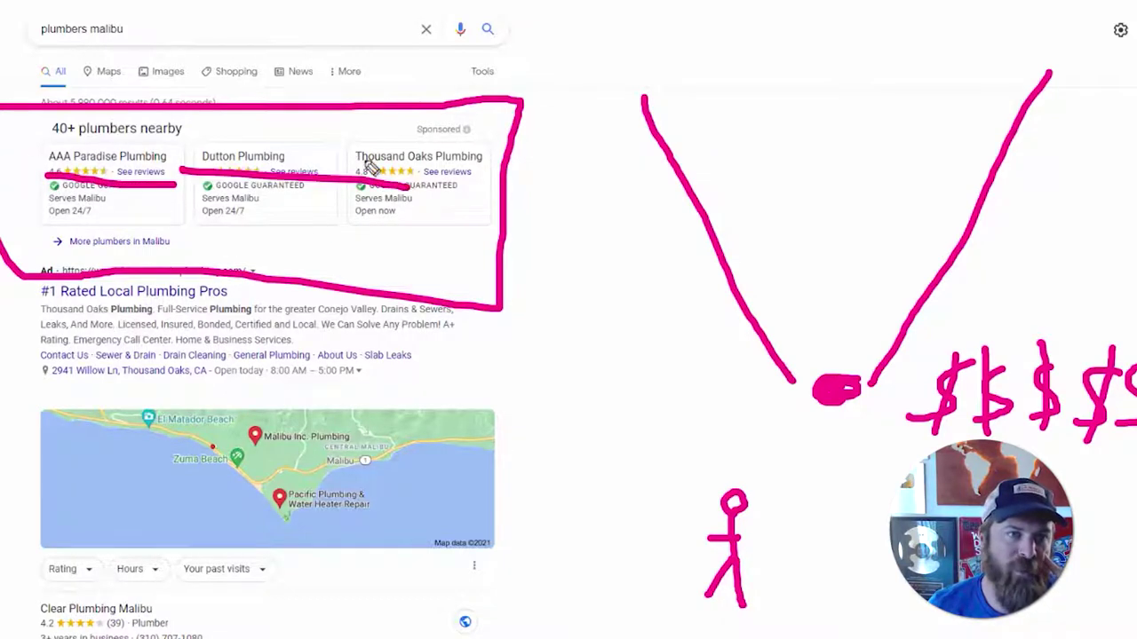
left_click_drag(348, 163, 491, 170)
left_click_drag(43, 313, 337, 320)
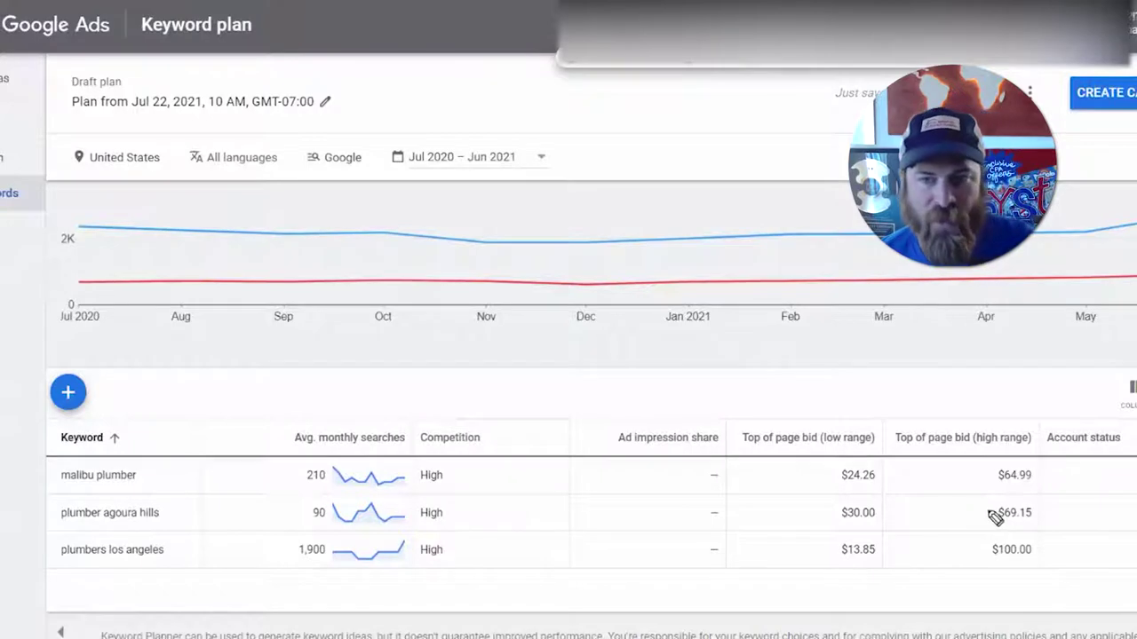
Step: In the keyword plan, underline all three keywords, then circle "plumbers los angeles" and its low and high top-of-page bids
left_click_drag(65, 495, 199, 500)
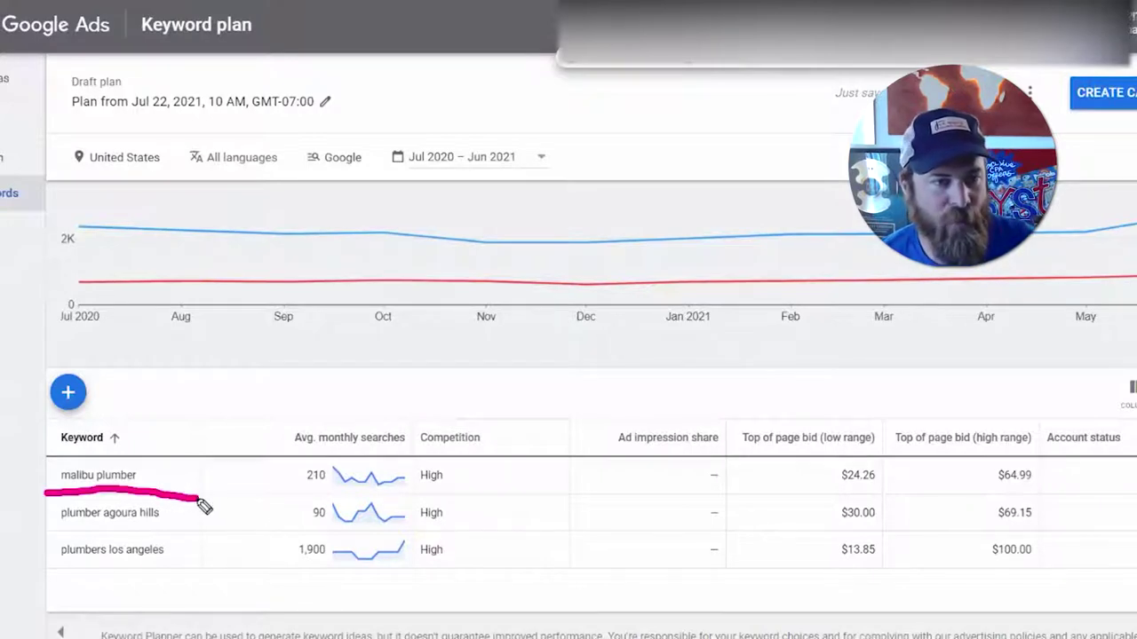
left_click_drag(57, 524, 180, 520)
left_click_drag(33, 574, 151, 566)
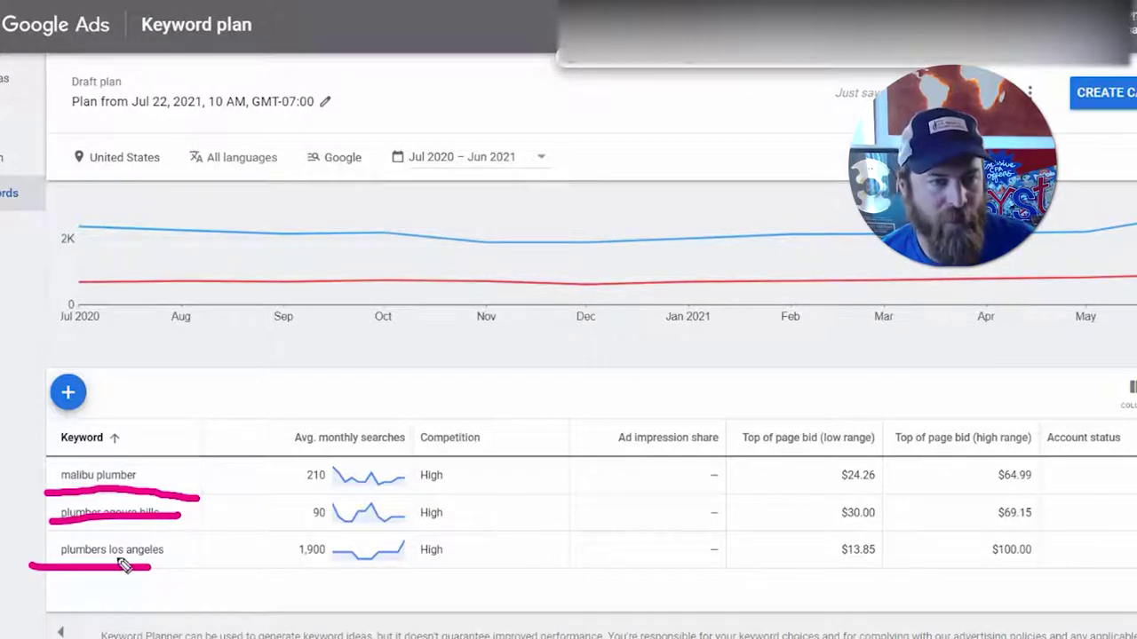
mouse_move(111, 536)
left_mouse_down()
mouse_move(97, 591)
mouse_move(138, 533)
left_mouse_up()
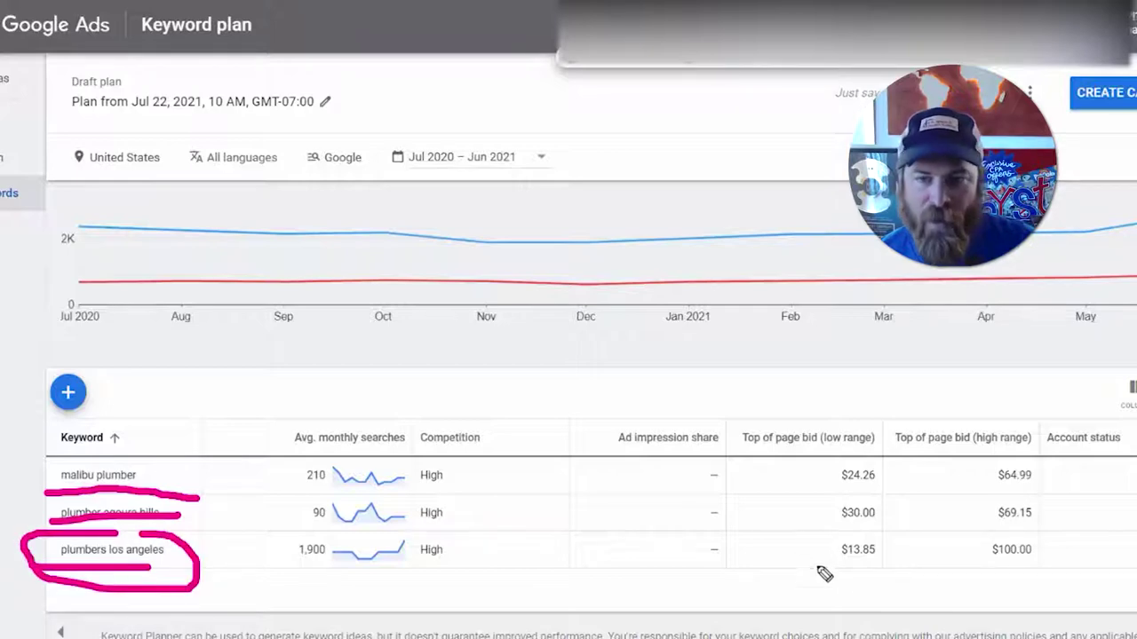
mouse_move(825, 573)
left_mouse_down()
mouse_move(886, 574)
mouse_move(804, 576)
left_mouse_up()
mouse_move(1048, 536)
left_mouse_down()
mouse_move(996, 537)
mouse_move(1055, 566)
left_mouse_up()
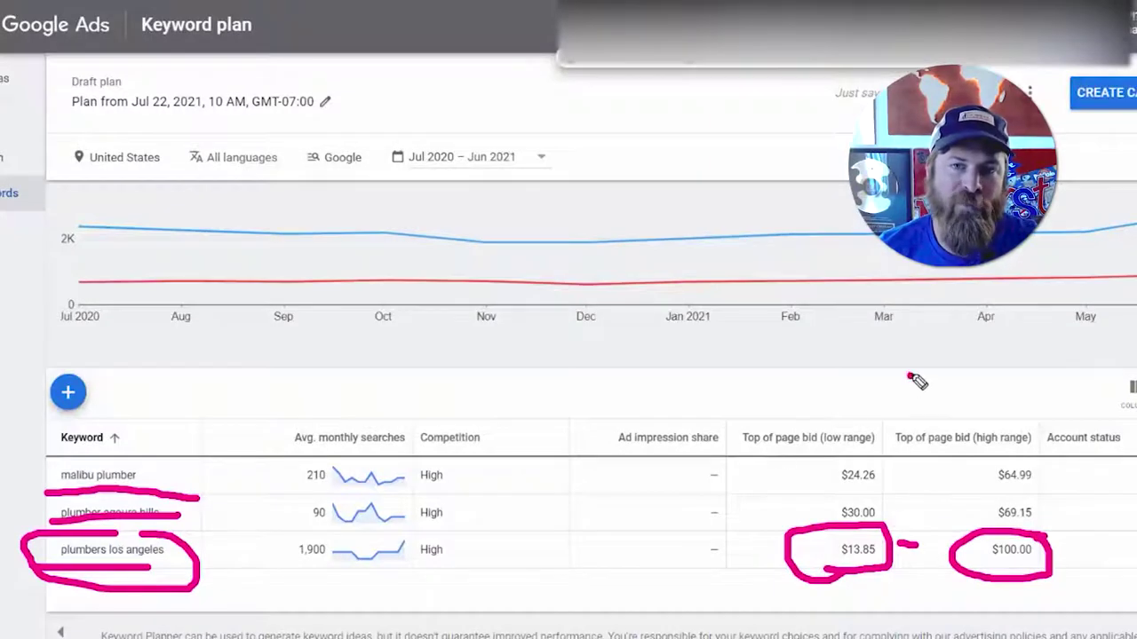
Step: Write "1" and an underlined "10,000 VIEW" above the keyword table, then clear the drawings
mouse_move(910, 377)
left_mouse_down()
mouse_move(928, 430)
mouse_move(963, 432)
left_mouse_up()
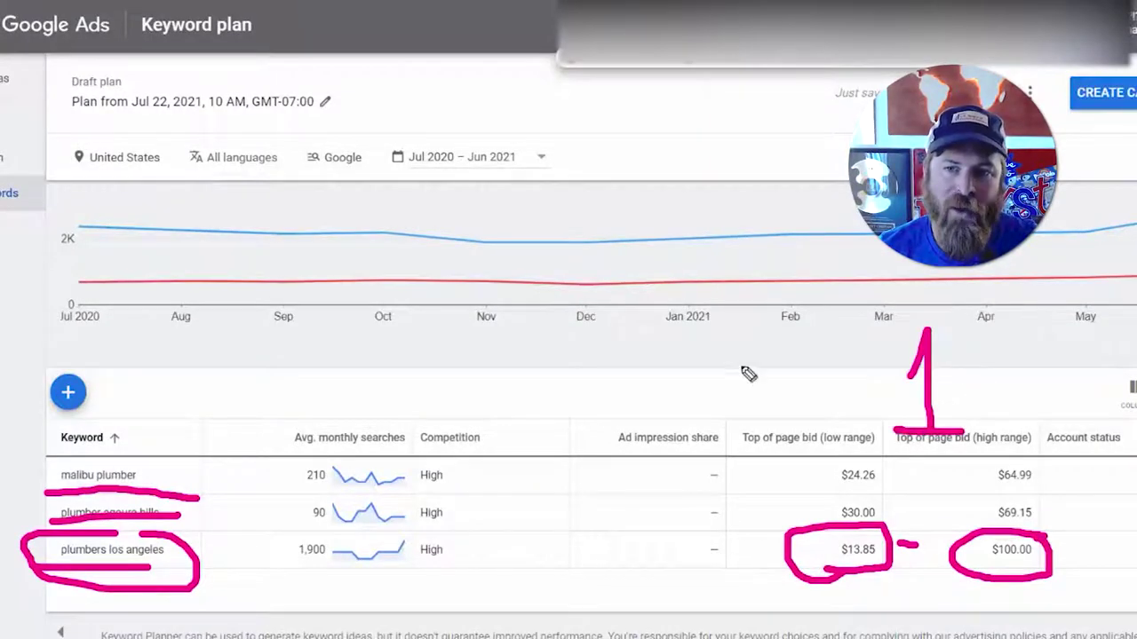
left_click_drag(183, 365, 171, 425)
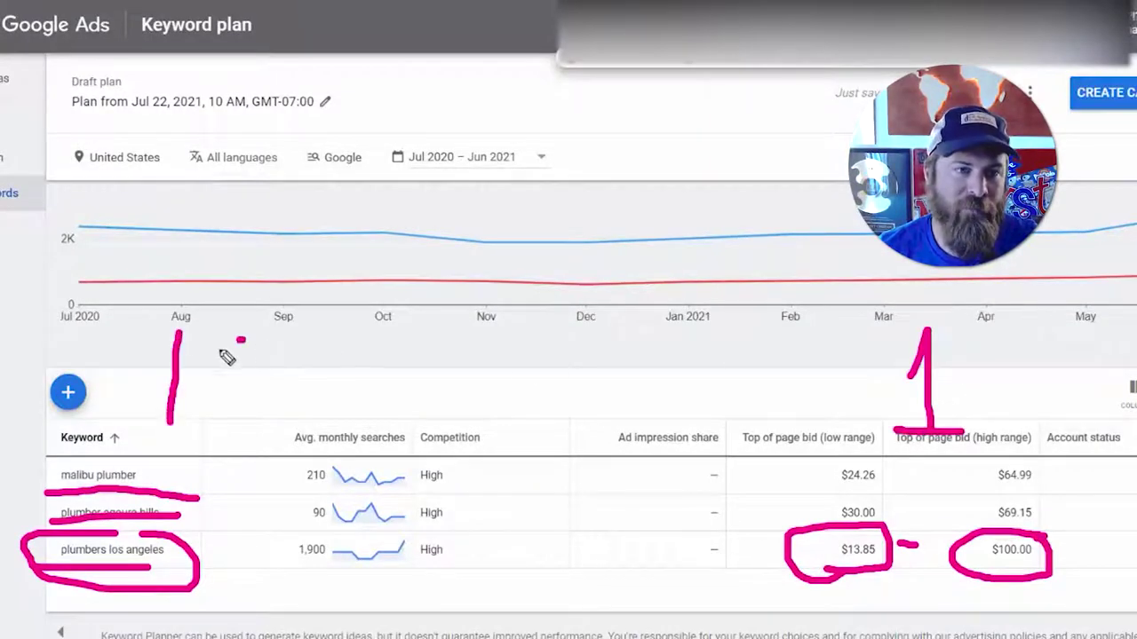
left_click_drag(223, 355, 253, 354)
mouse_move(360, 346)
left_mouse_down()
mouse_move(332, 373)
mouse_move(398, 363)
mouse_move(442, 401)
mouse_move(450, 354)
left_mouse_up()
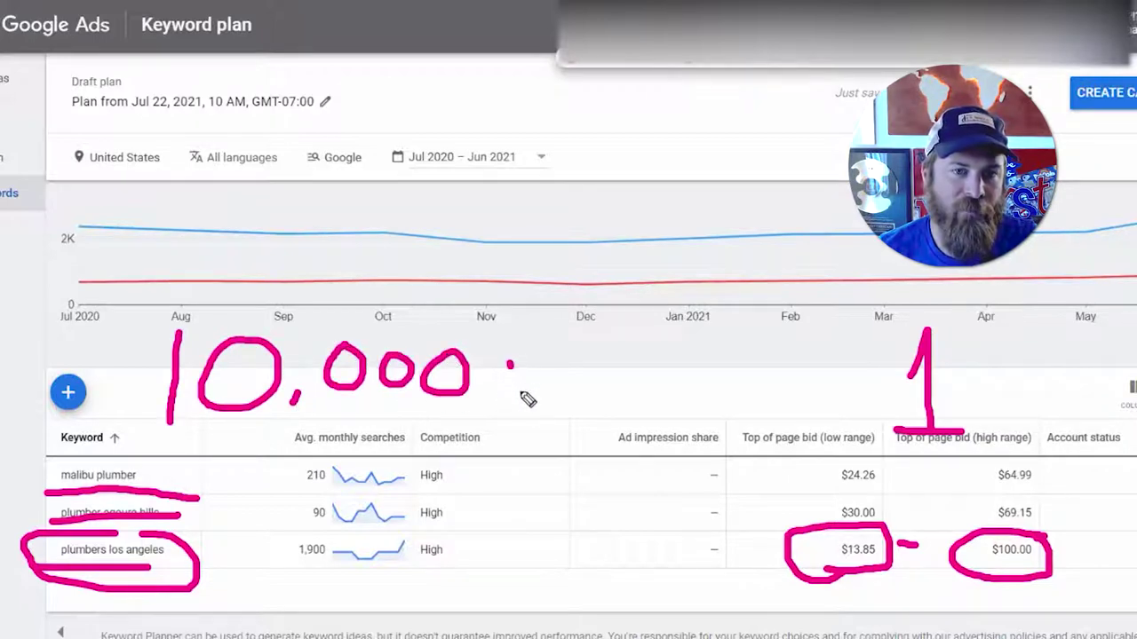
mouse_move(524, 396)
left_mouse_down()
mouse_move(540, 356)
mouse_move(568, 399)
mouse_move(578, 381)
mouse_move(574, 398)
mouse_move(649, 380)
left_mouse_up()
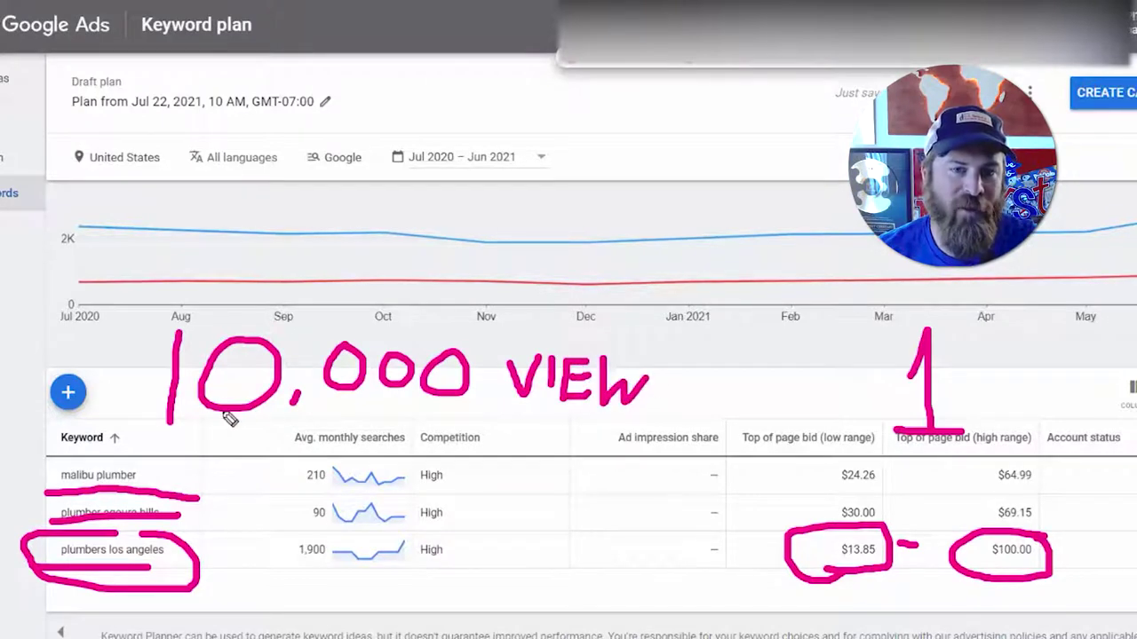
left_click_drag(166, 433, 722, 435)
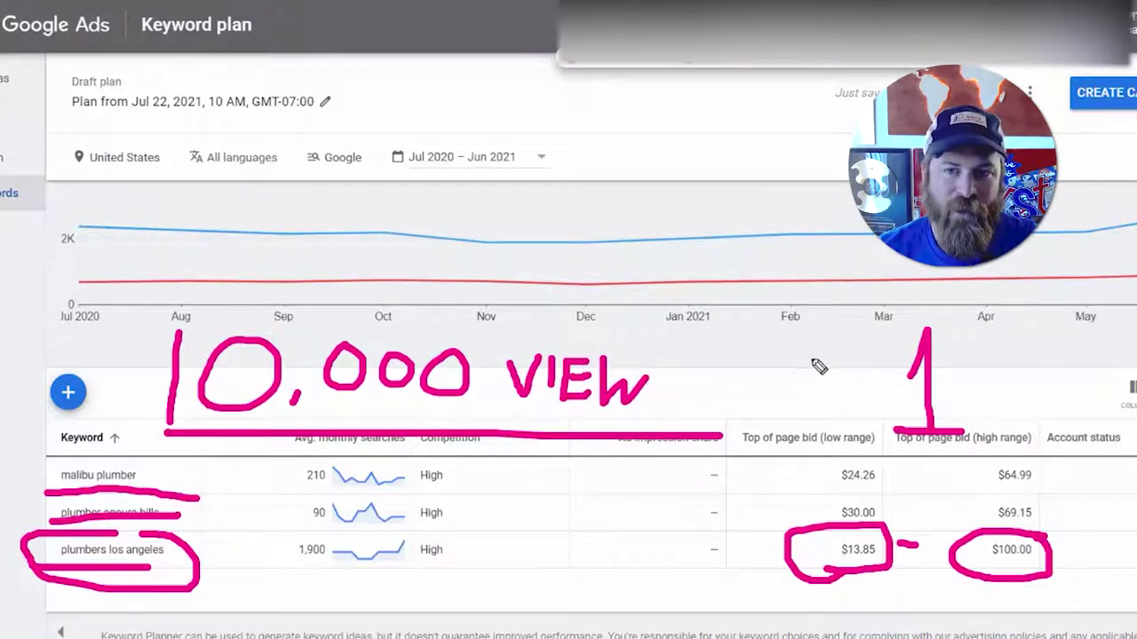
left_click_drag(977, 298, 1041, 224)
key("Escape")
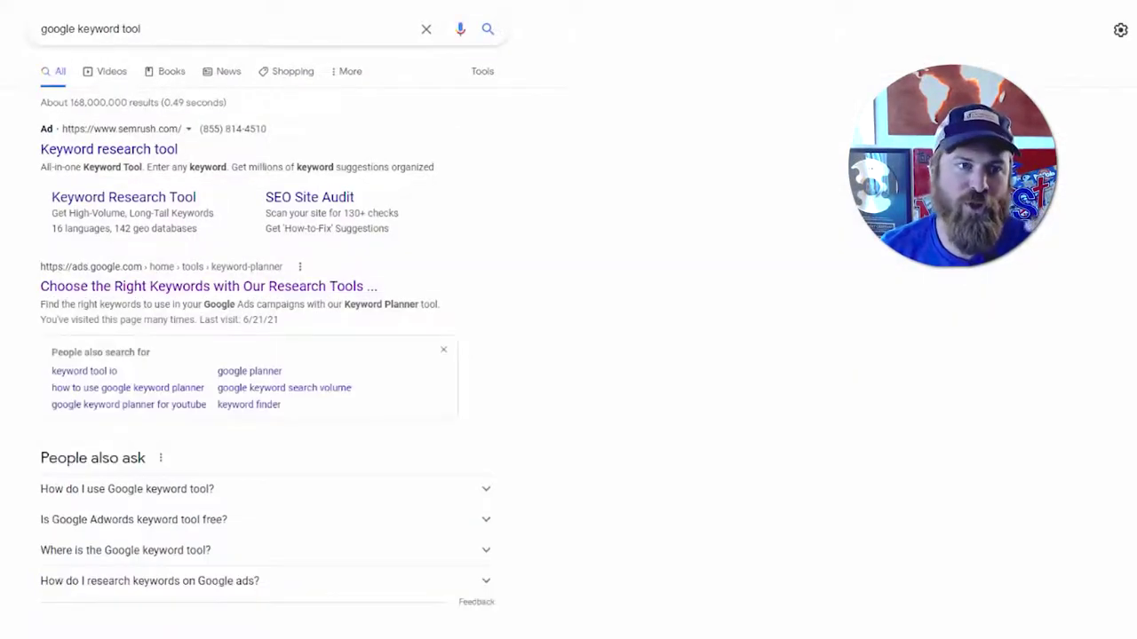
Step: Return to the new campaign setup and choose Search as the campaign type
left_click(586, 1)
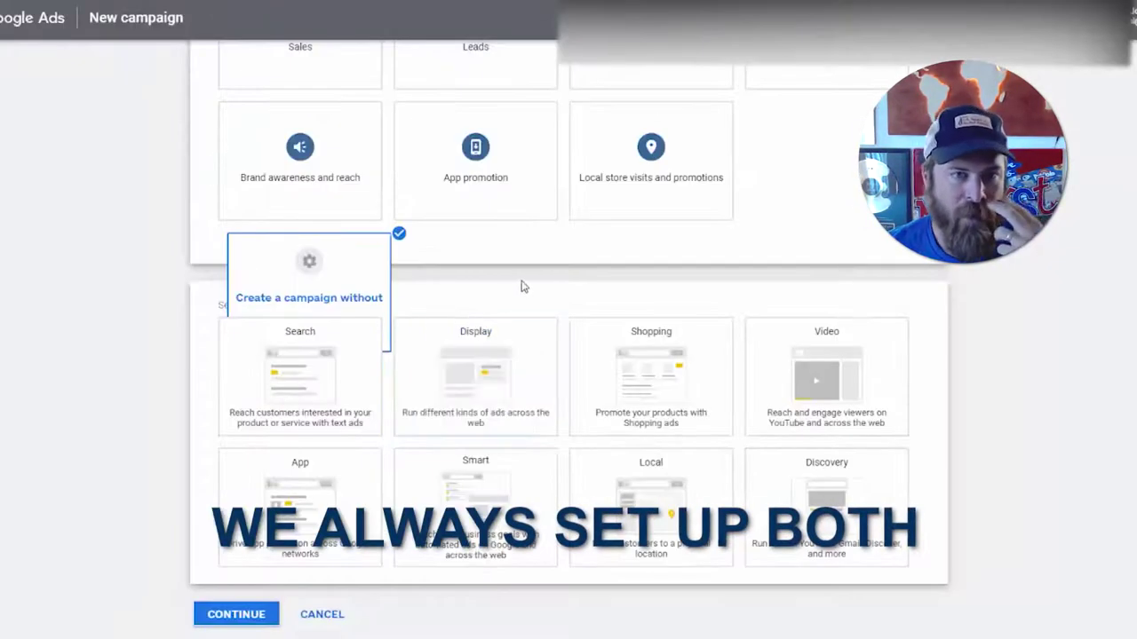
left_click(300, 366)
scroll(266, 369, "down", 5)
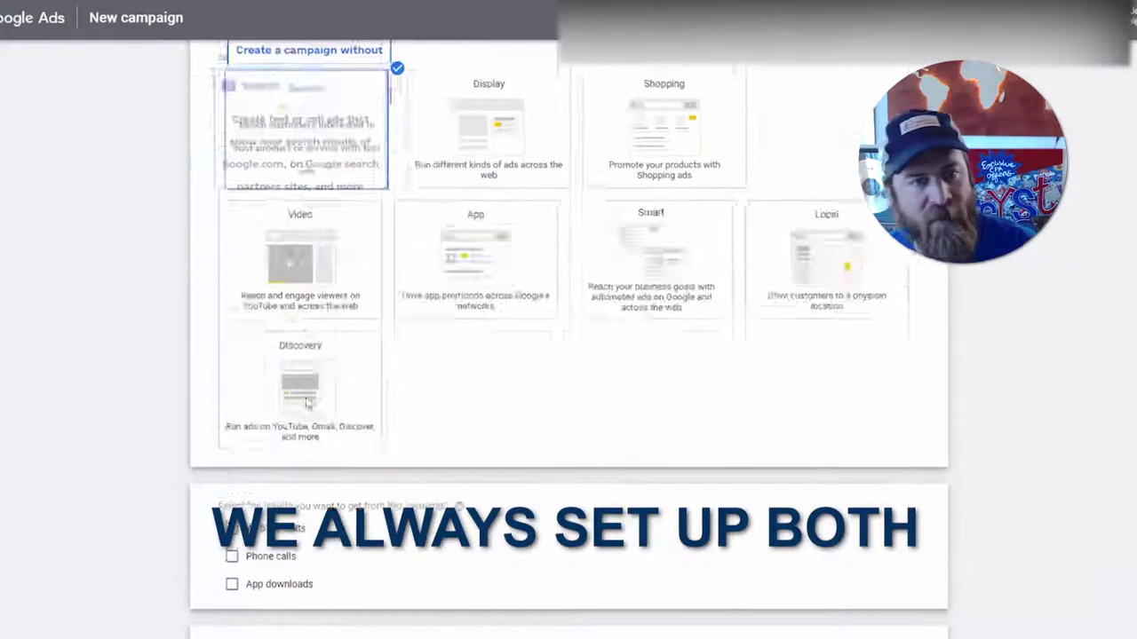
left_click(232, 371)
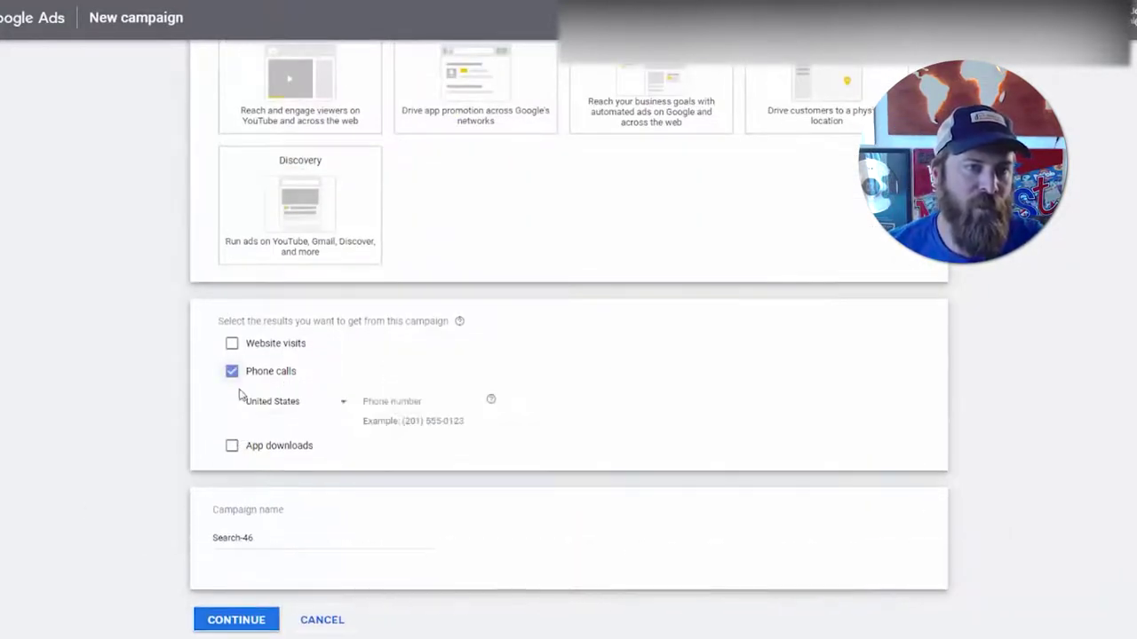
left_click(232, 371)
left_click(232, 372)
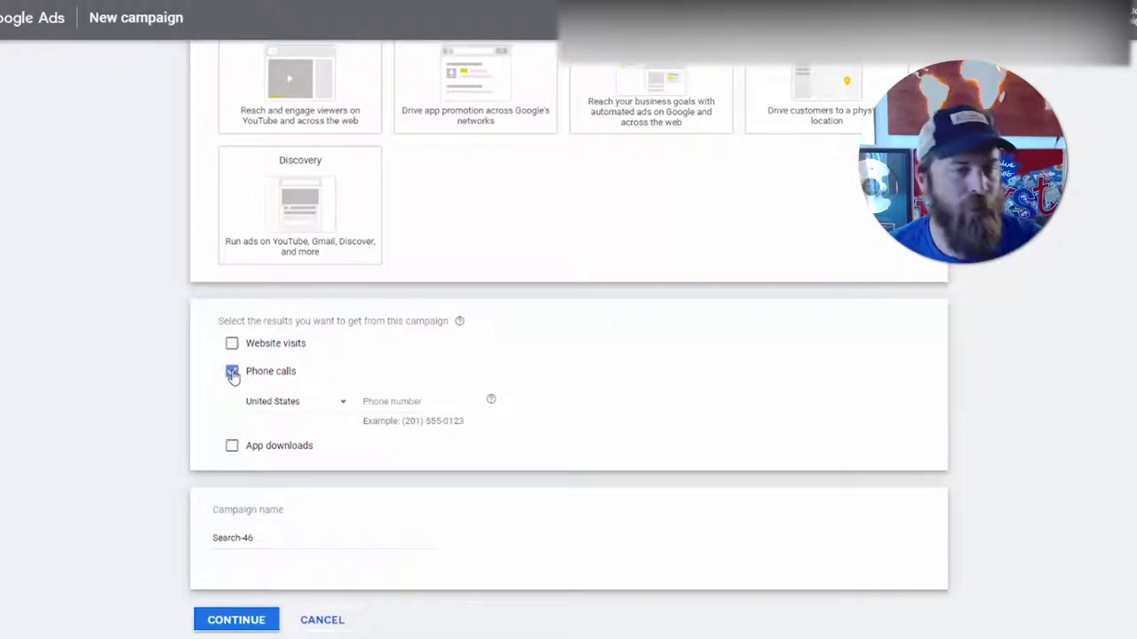
left_click(404, 400)
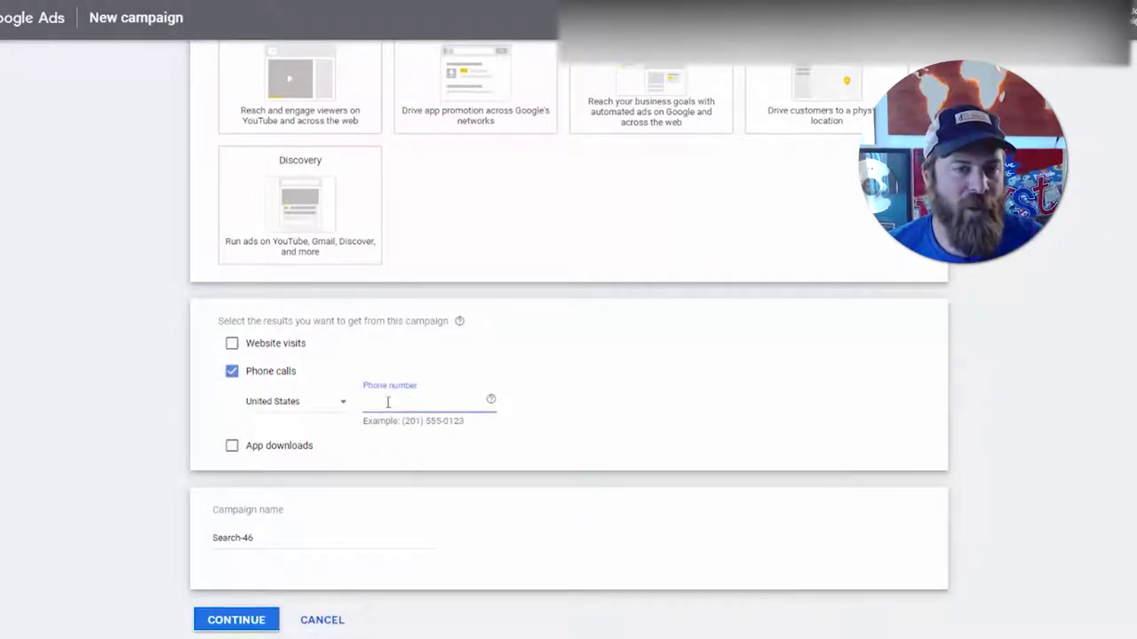
left_click(232, 371)
left_click(232, 342)
left_click(231, 343)
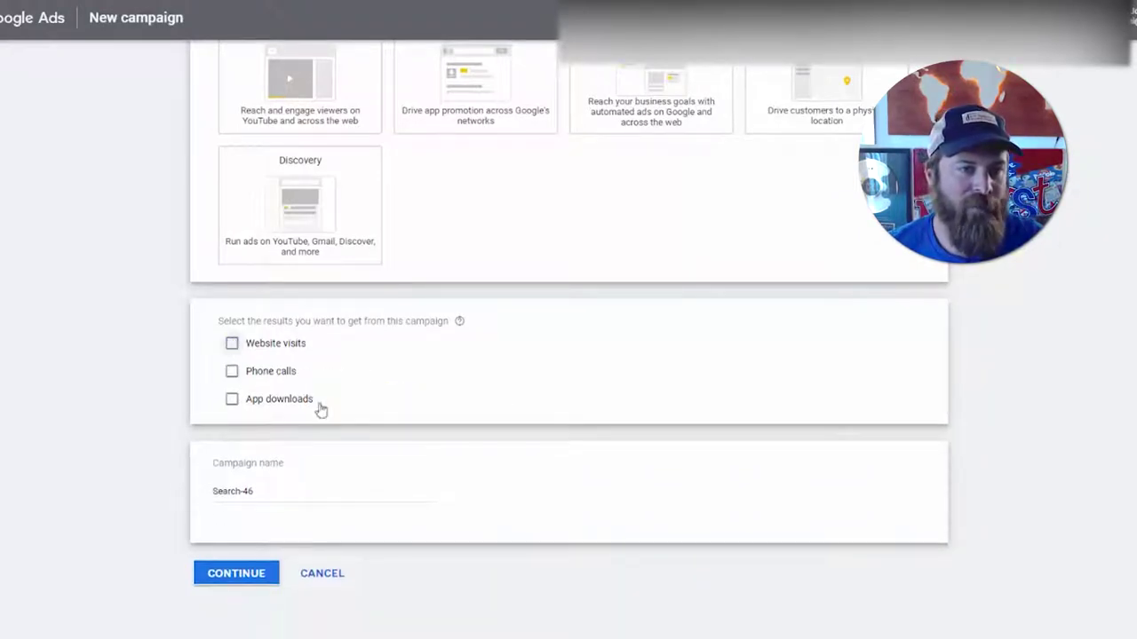
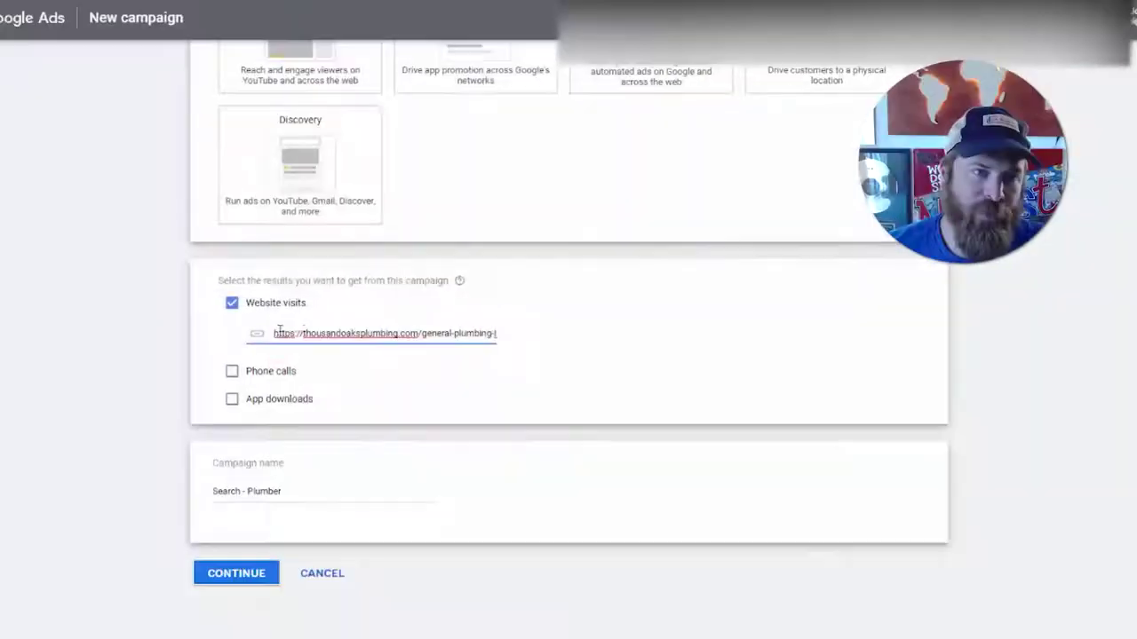
Step: Underline the website visits URL and mark the campaign name "Search - Plumber" below it
left_click_drag(275, 333, 533, 342)
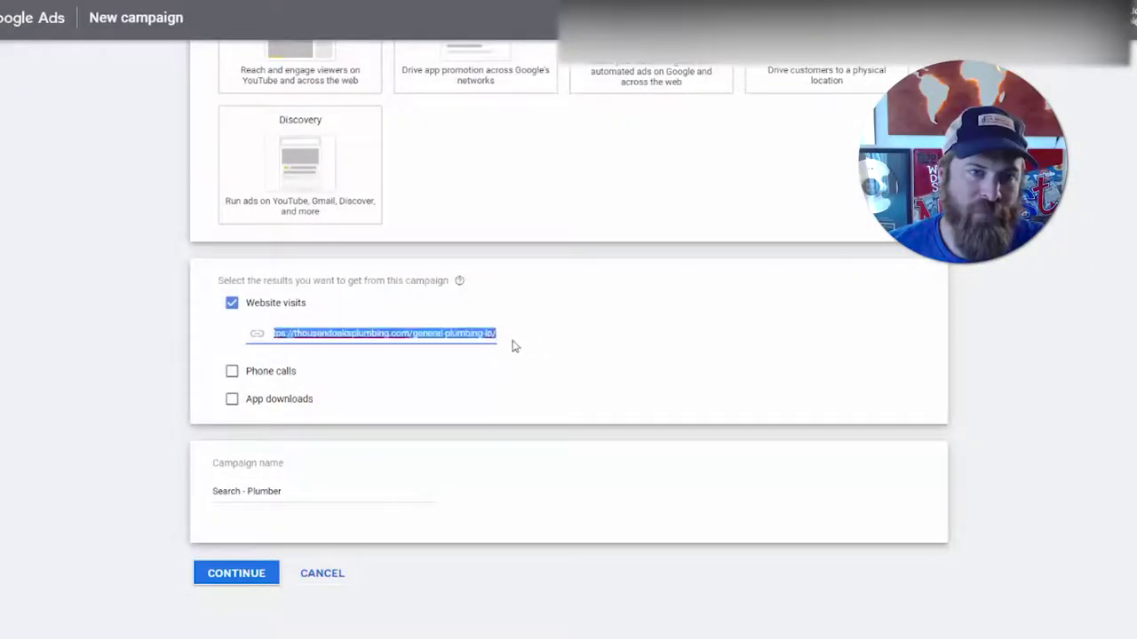
left_click(590, 360)
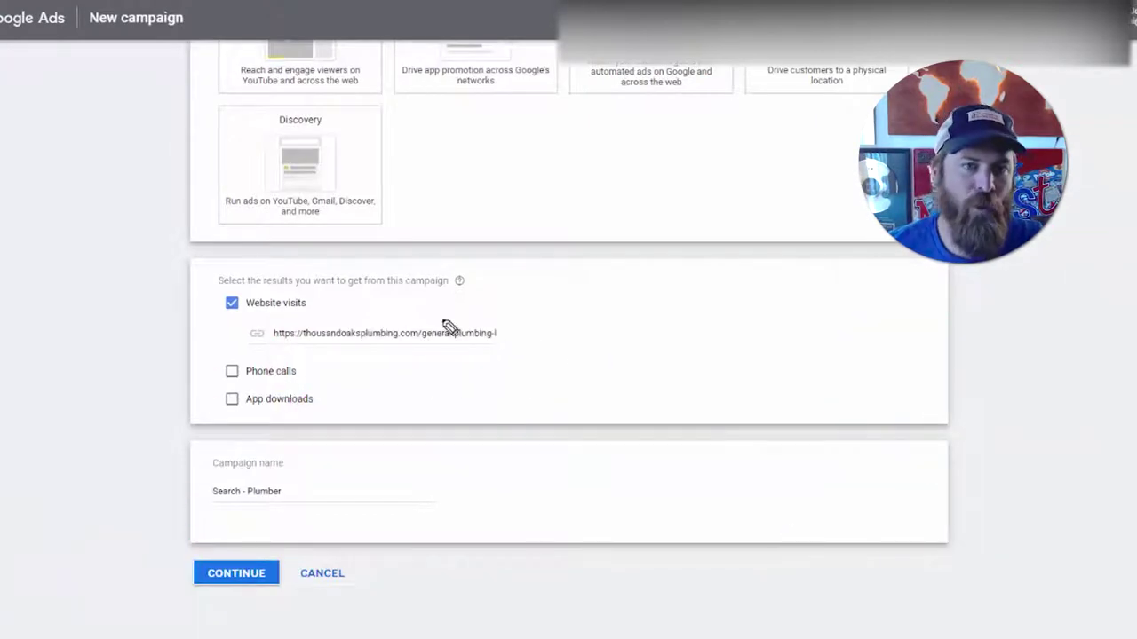
left_click_drag(251, 347, 565, 347)
mouse_move(310, 459)
left_mouse_down()
mouse_move(276, 457)
mouse_move(311, 457)
left_mouse_up()
left_click_drag(74, 564, 190, 565)
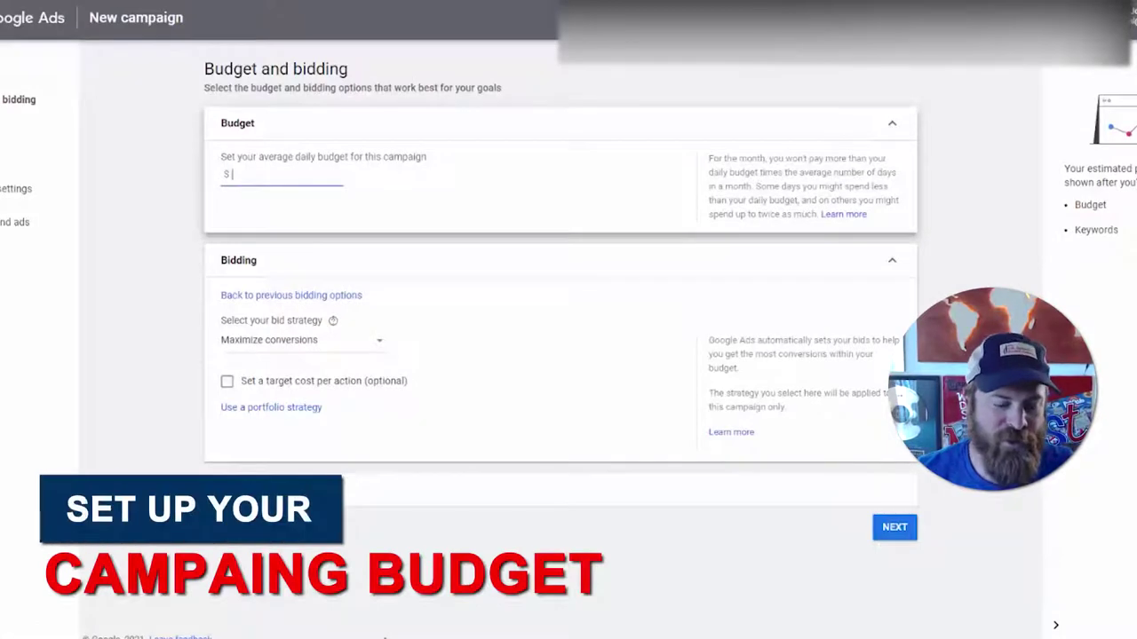
Step: Write "$250" across the budget section beside the daily budget, then erase the annotation
mouse_move(577, 135)
left_mouse_down()
mouse_move(608, 203)
mouse_move(623, 202)
left_mouse_up()
mouse_move(689, 146)
left_mouse_down()
mouse_move(655, 144)
mouse_move(654, 188)
left_mouse_up()
mouse_move(744, 147)
left_mouse_down()
mouse_move(752, 183)
mouse_move(748, 149)
left_mouse_up()
left_click_drag(564, 133, 516, 189)
left_click_drag(551, 114, 546, 217)
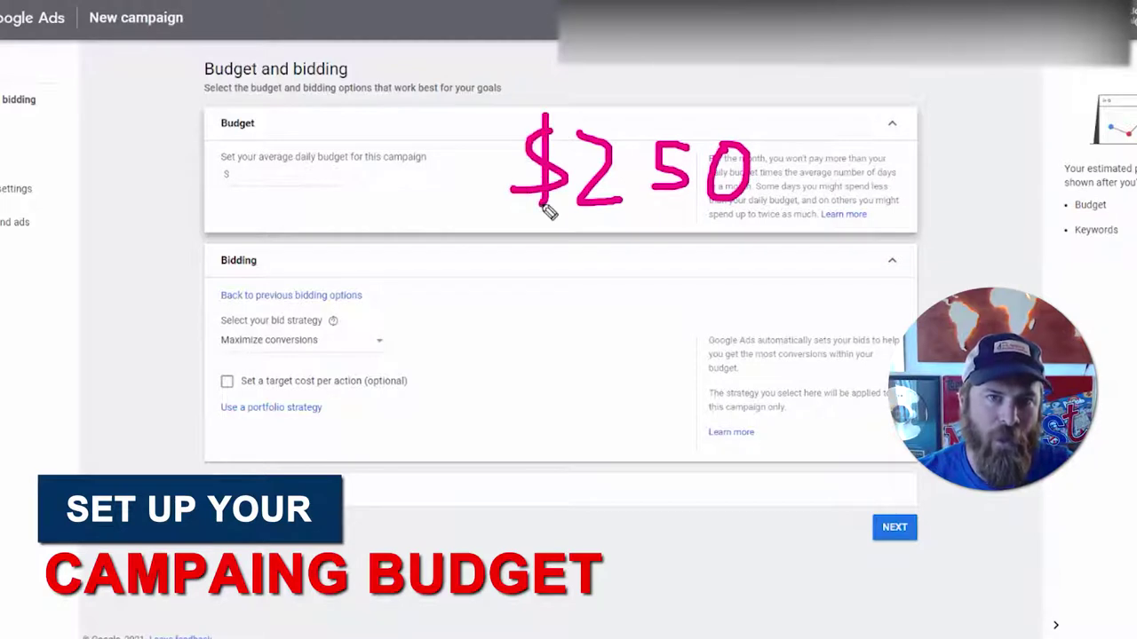
left_click_drag(728, 229, 835, 93)
mouse_move(795, 215)
left_mouse_down()
mouse_move(853, 183)
mouse_move(862, 229)
left_mouse_up()
key("e")
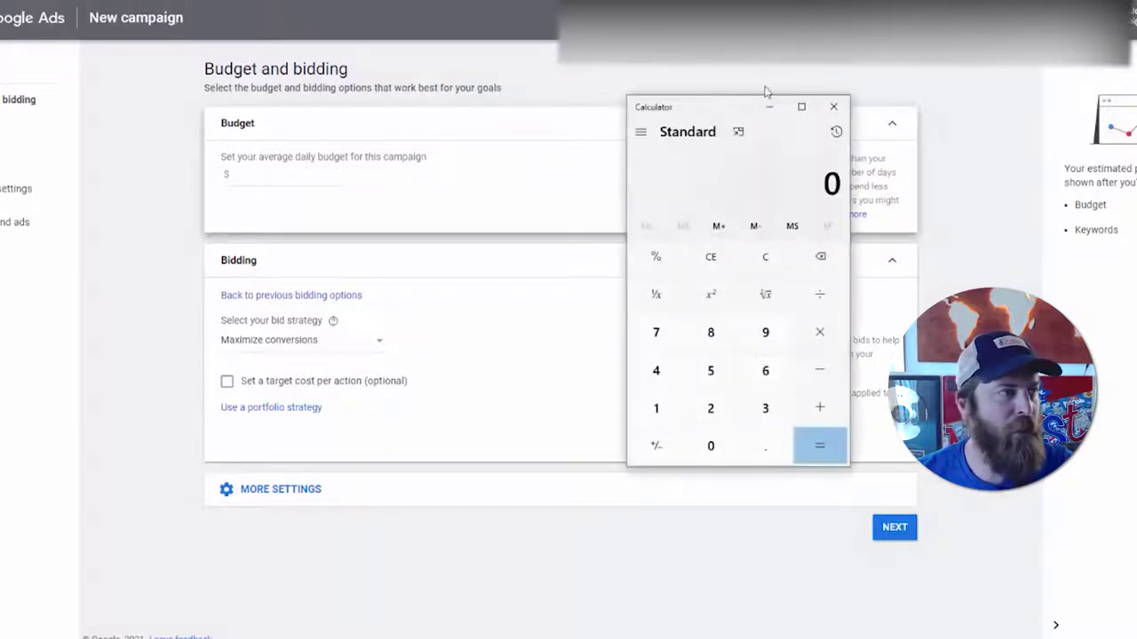
Step: In Calculator, divide the 250 monthly budget by 30 to work out the daily amount
left_click_drag(723, 120, 700, 68)
left_click(685, 357)
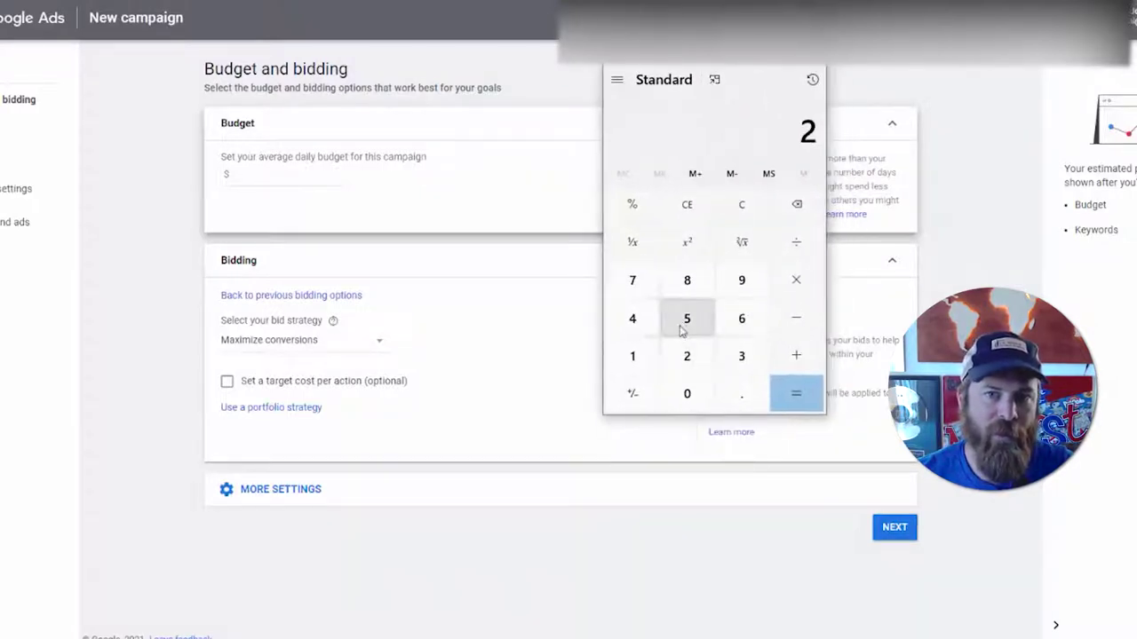
left_click(684, 315)
left_click(687, 393)
left_click(796, 242)
left_click(742, 356)
left_click(708, 392)
left_click(794, 393)
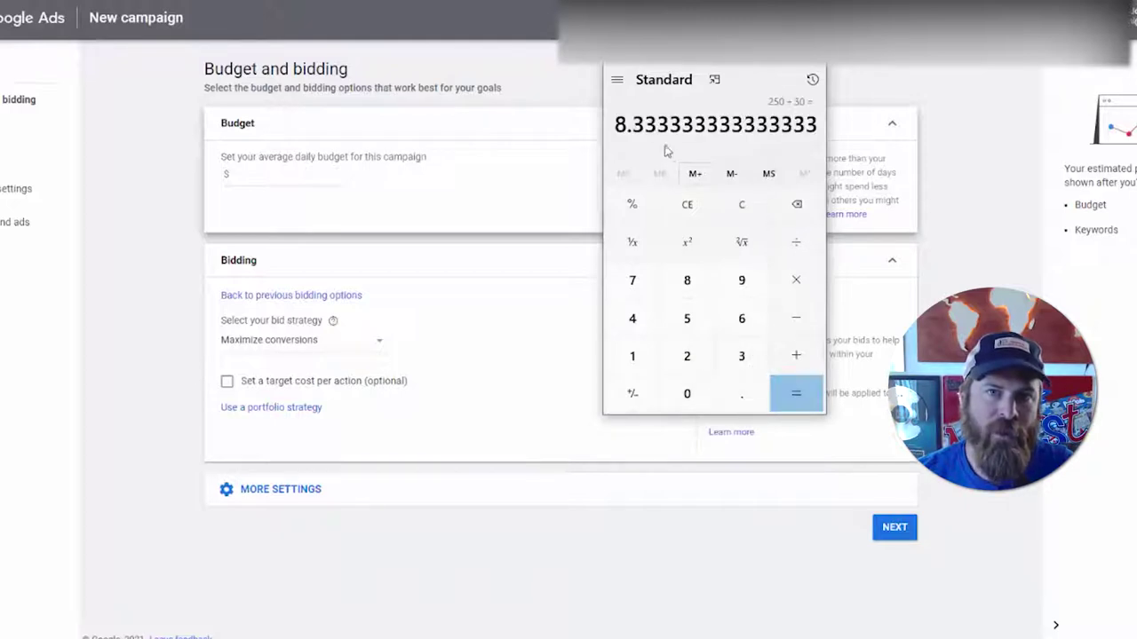
left_click_drag(619, 129, 675, 120)
left_click(677, 115)
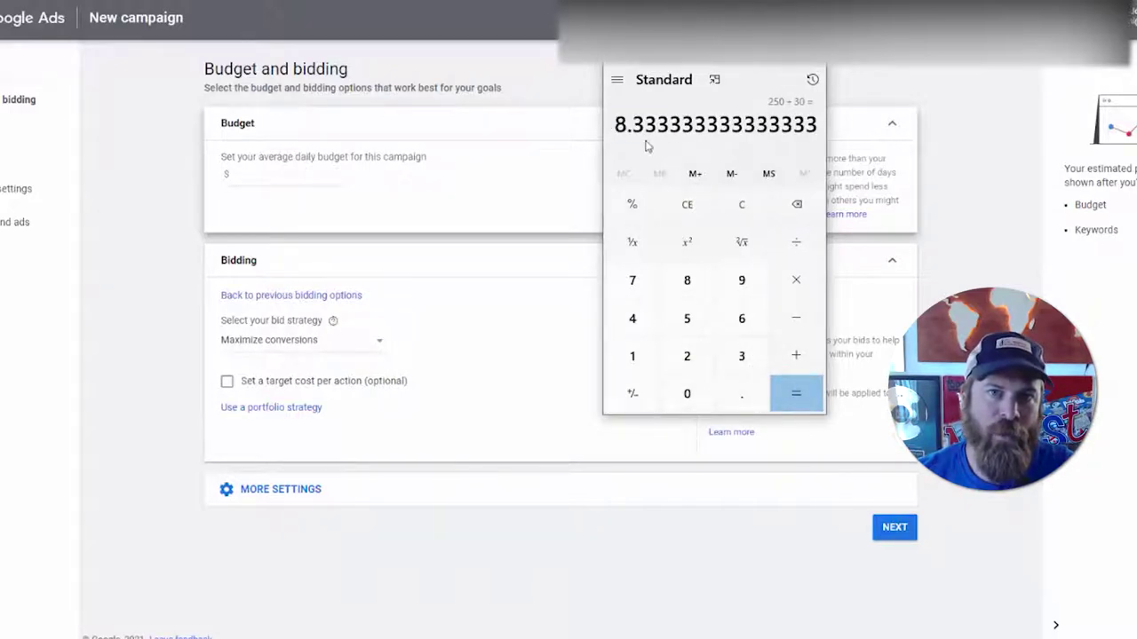
Step: Set the campaign's average daily budget to $8 and return to the previous bidding options
left_click(277, 193)
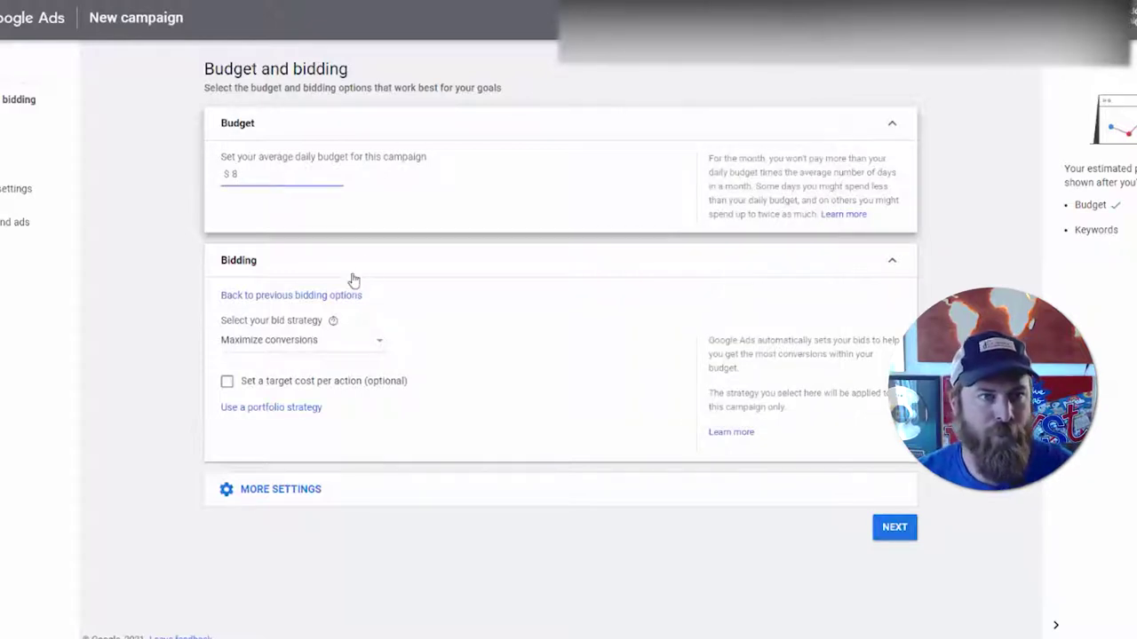
left_click(423, 361)
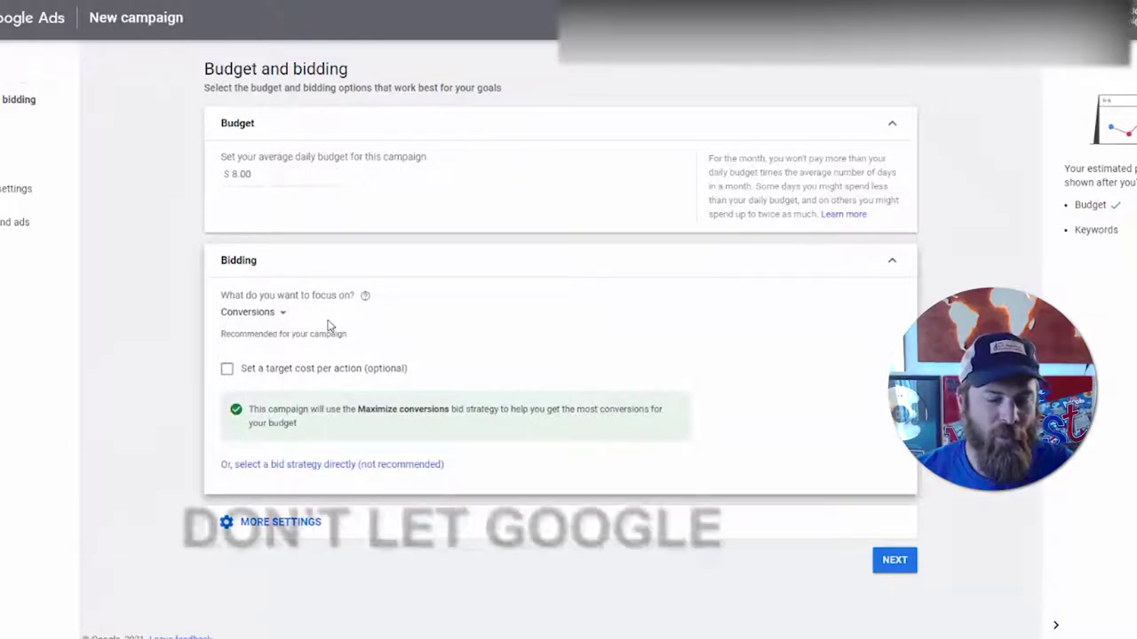
Step: Circle and cross out the Conversions focus, frame the direct bid strategy link with an arrow toward it, and erase the drawings
mouse_move(397, 297)
left_mouse_down()
mouse_move(208, 285)
mouse_move(338, 338)
mouse_move(223, 288)
mouse_move(380, 299)
left_mouse_up()
left_click_drag(258, 255, 145, 361)
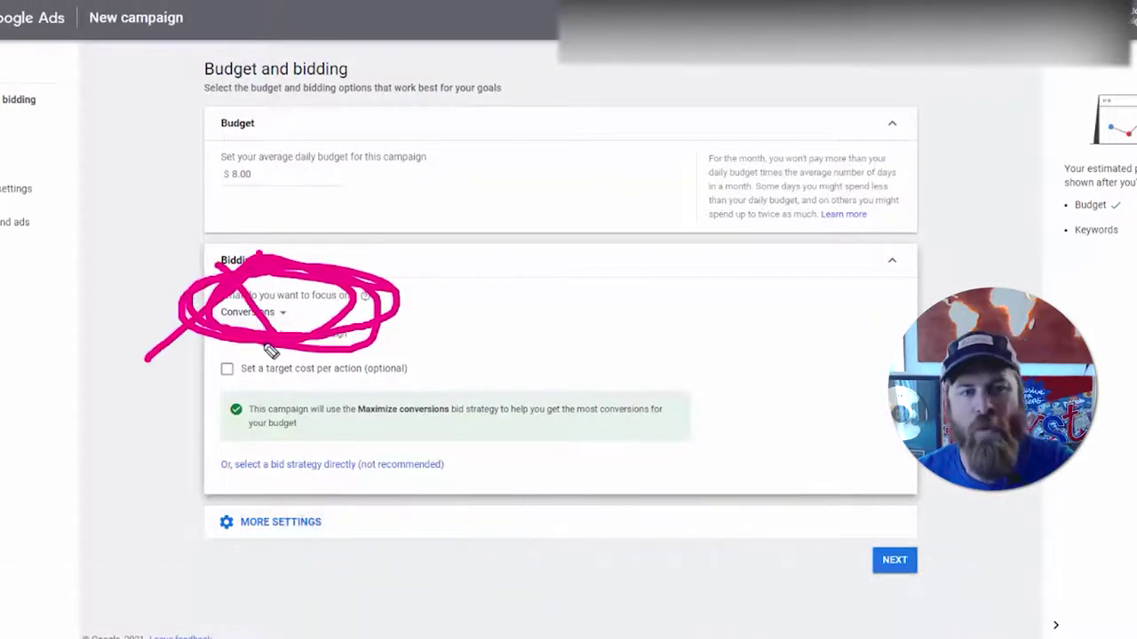
key("e")
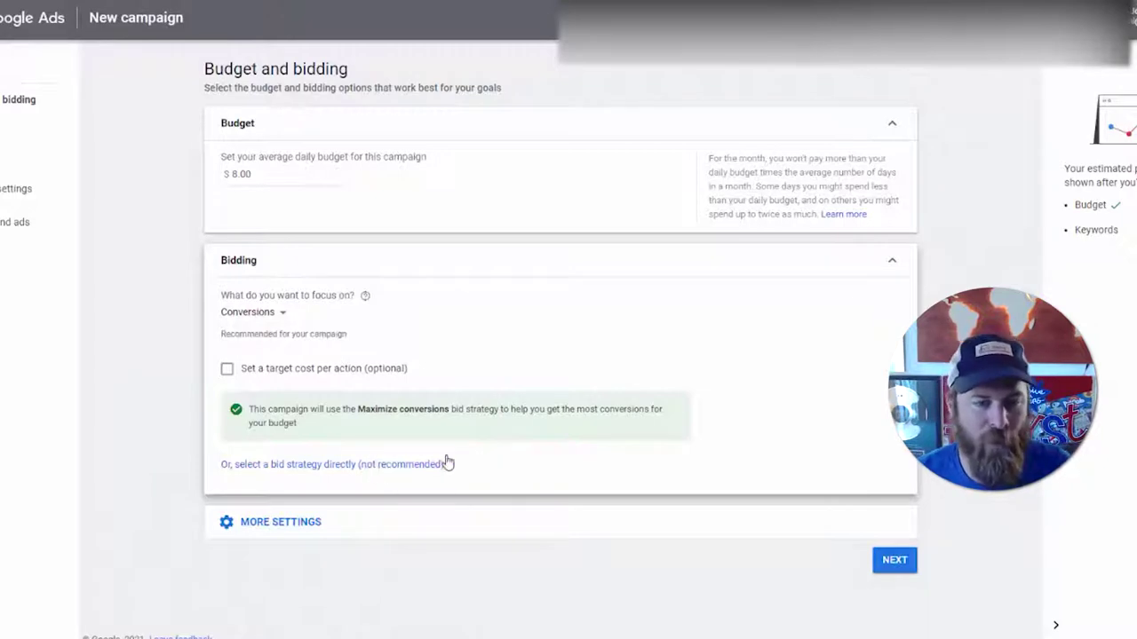
mouse_move(493, 443)
left_mouse_down()
mouse_move(219, 457)
mouse_move(213, 485)
mouse_move(466, 482)
mouse_move(476, 450)
left_mouse_up()
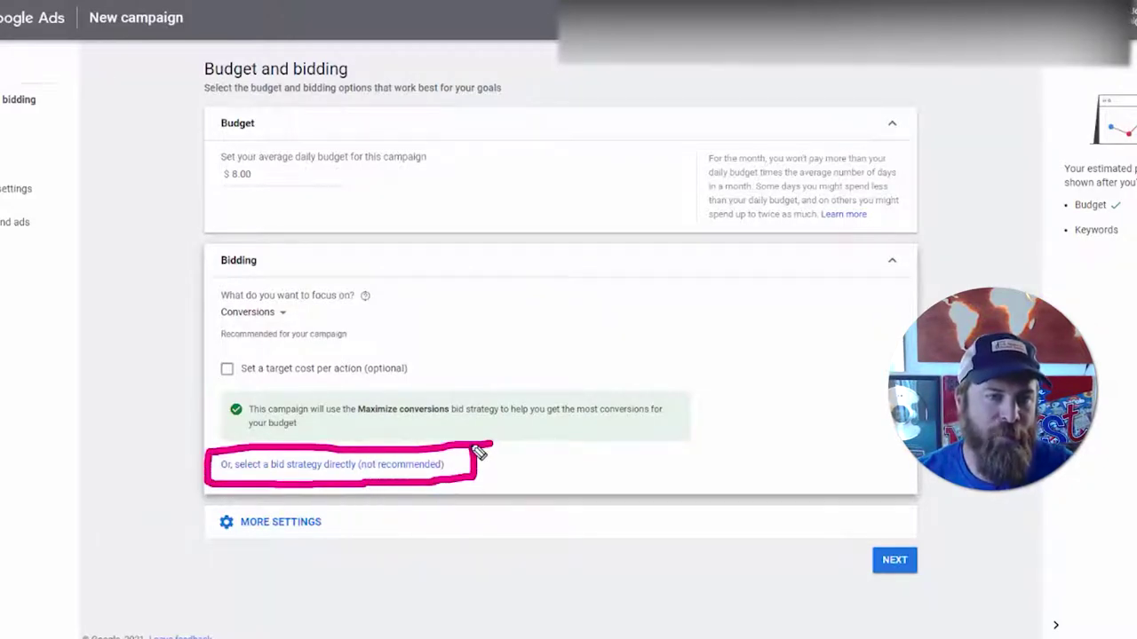
mouse_move(806, 466)
left_mouse_down()
mouse_move(502, 463)
mouse_move(506, 498)
left_mouse_up()
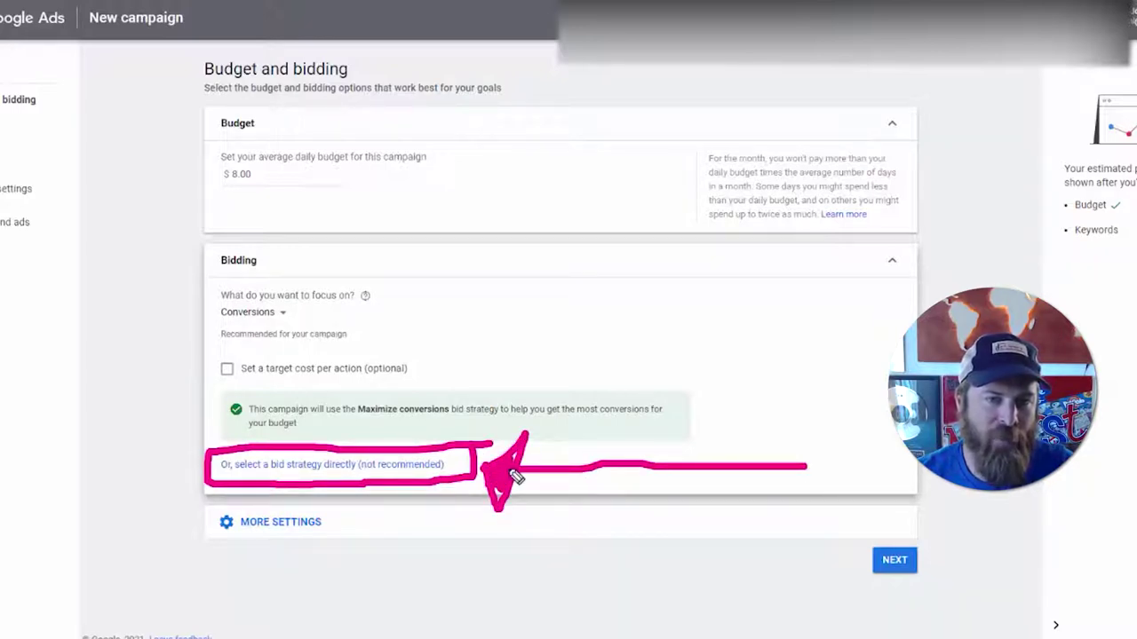
key("e")
Step: Select a bid strategy directly, circle the manual option, and set the campaign's bid strategy to Manual CPC
left_click(403, 465)
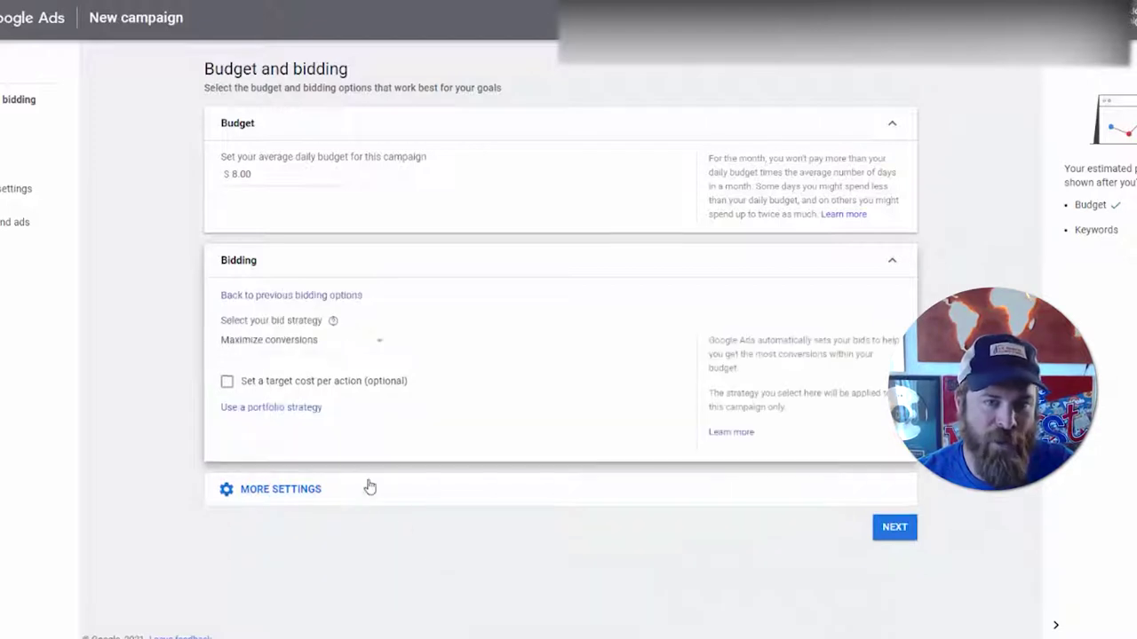
left_click(349, 349)
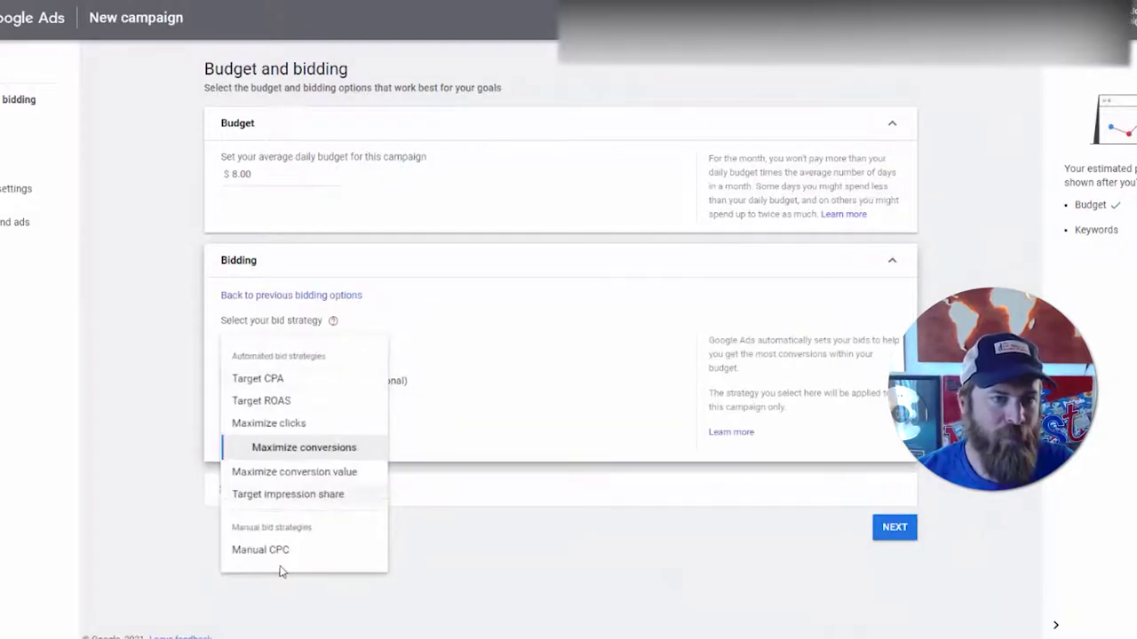
mouse_move(309, 528)
left_mouse_down()
mouse_move(248, 527)
mouse_move(322, 563)
mouse_move(271, 542)
left_mouse_up()
left_click(245, 530)
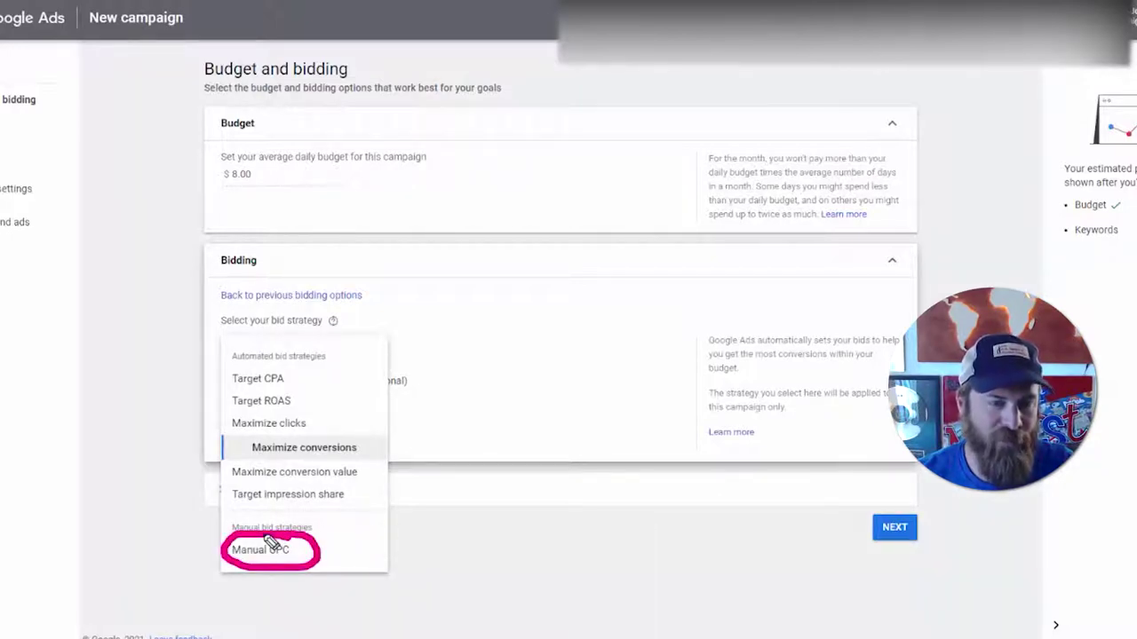
left_click(270, 549)
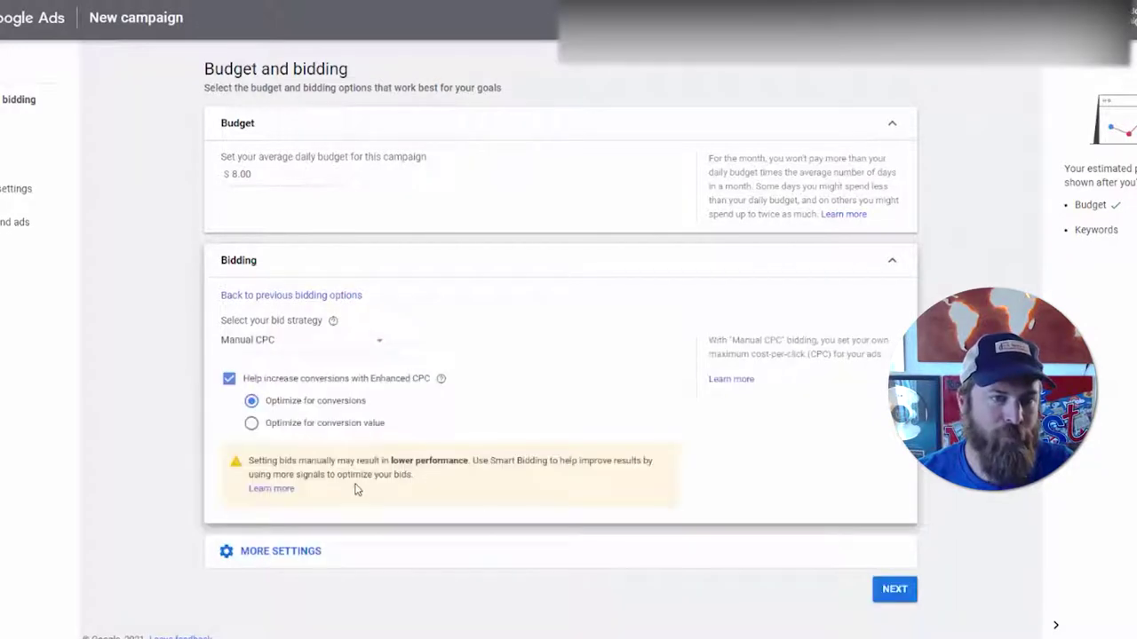
Step: Turn off Enhanced CPC for the manual bid strategy and continue to the campaign settings
left_click(228, 380)
left_click(228, 380)
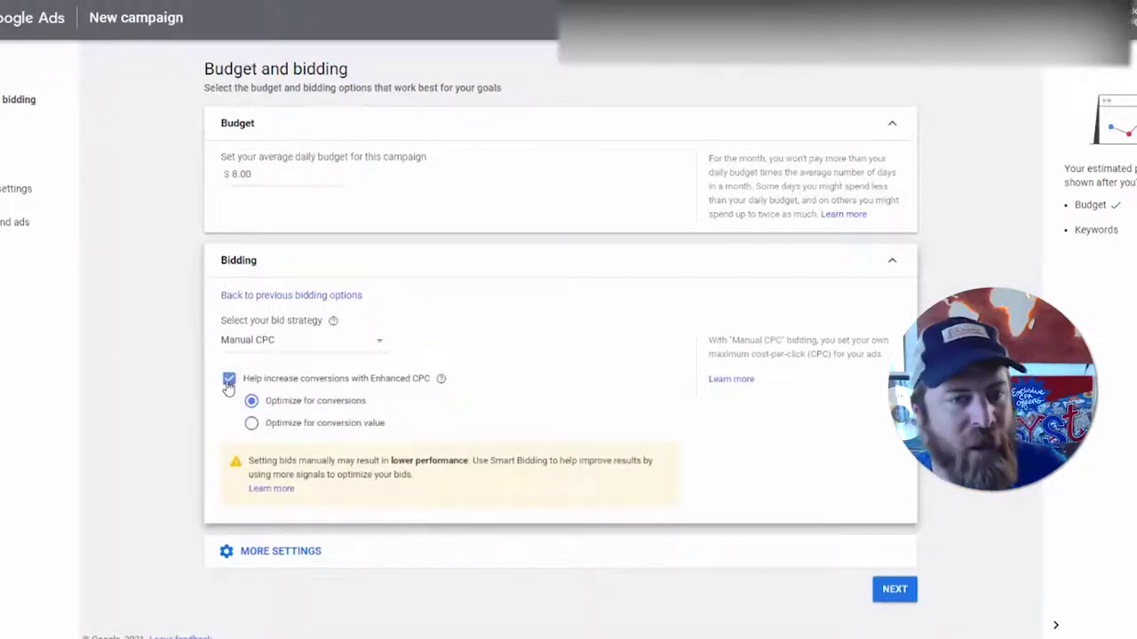
left_click(228, 380)
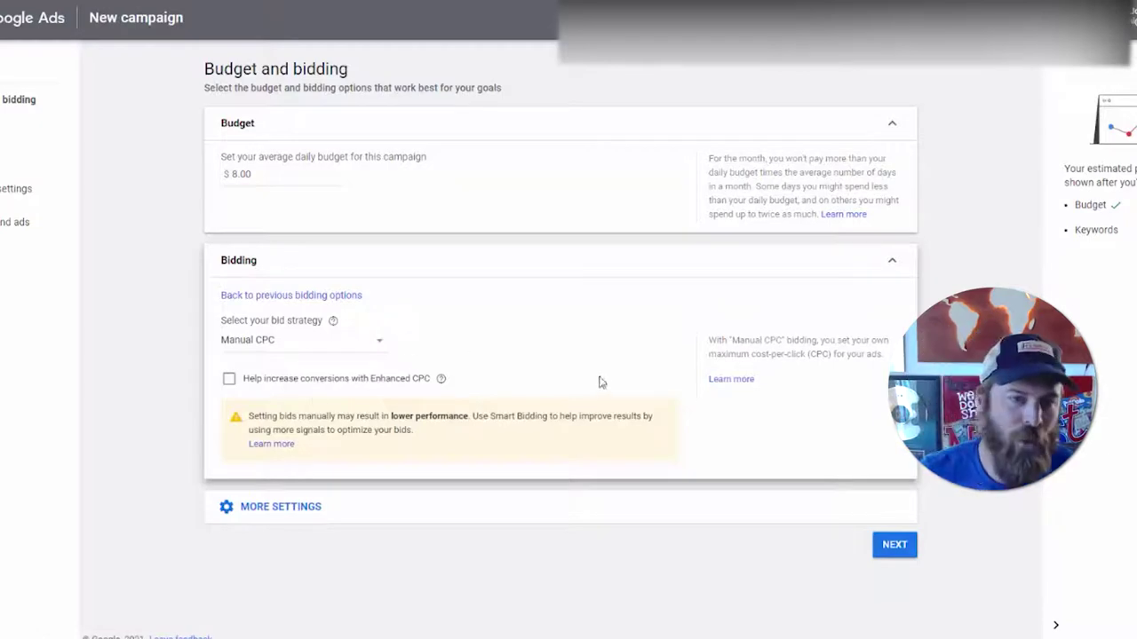
left_click(365, 506)
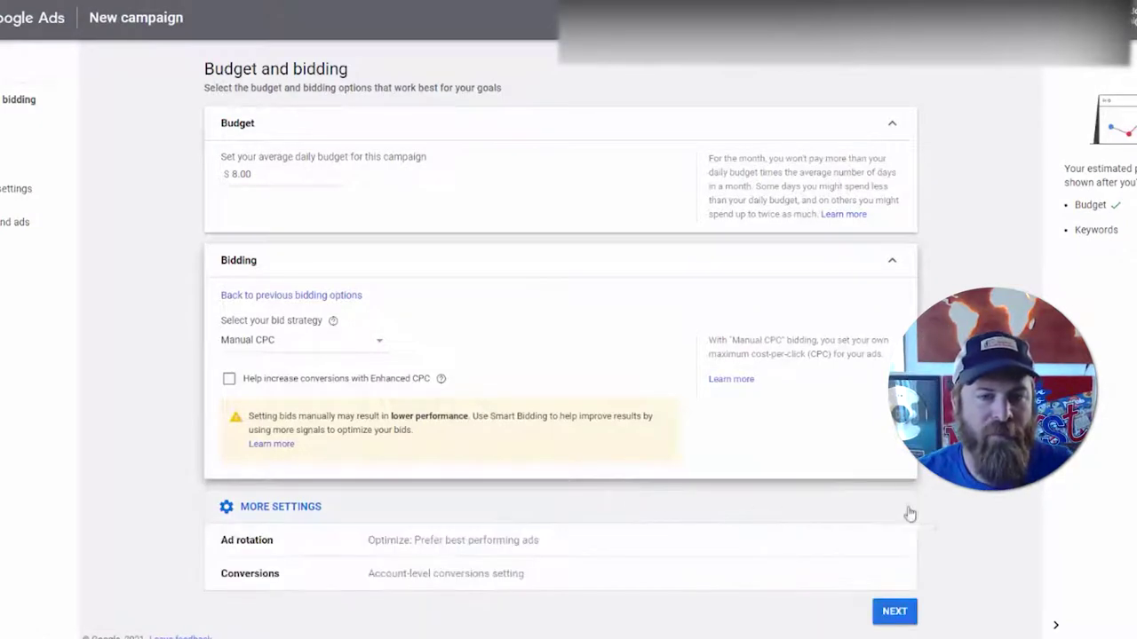
mouse_move(858, 589)
left_mouse_down()
mouse_move(934, 578)
mouse_move(851, 570)
left_mouse_up()
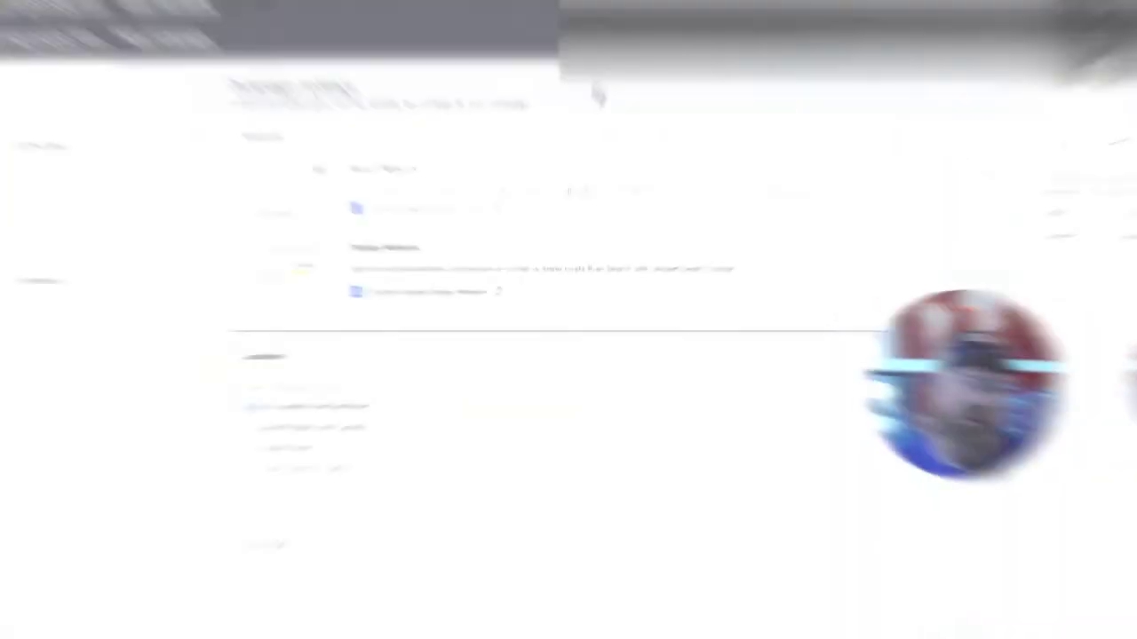
Step: Underline the Search Network, search partners and Display Network labels, frame the Include Google Display Network option, and erase the drawings
mouse_move(597, 71)
left_mouse_down()
mouse_move(127, 160)
mouse_move(436, 388)
mouse_move(952, 279)
mouse_move(355, 46)
left_mouse_up()
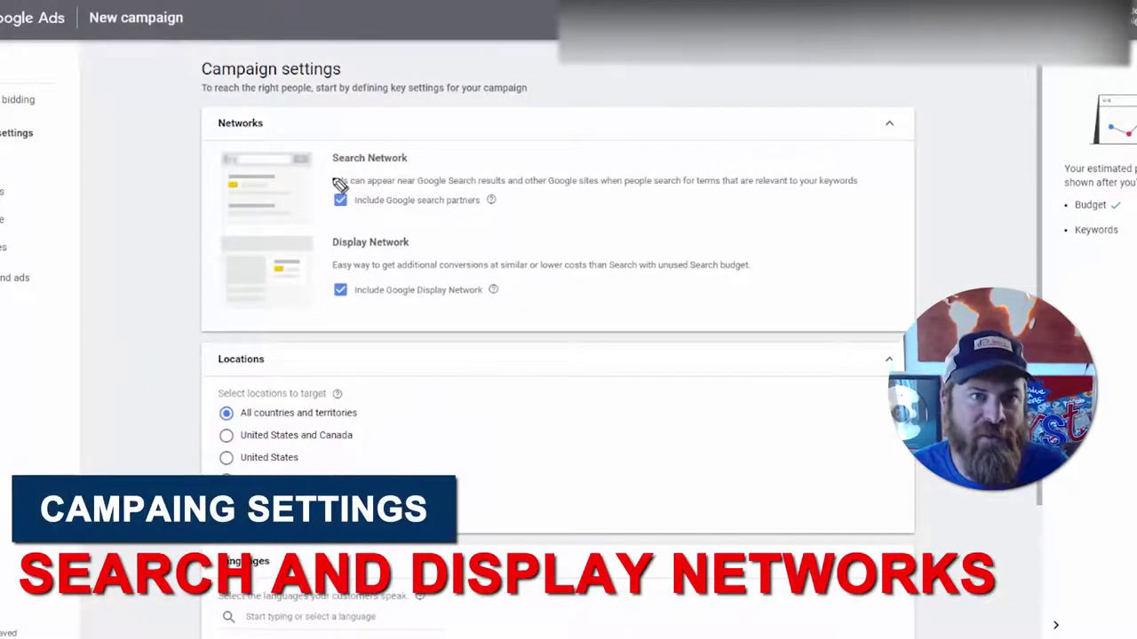
left_click_drag(330, 169, 411, 171)
left_click_drag(338, 213, 518, 222)
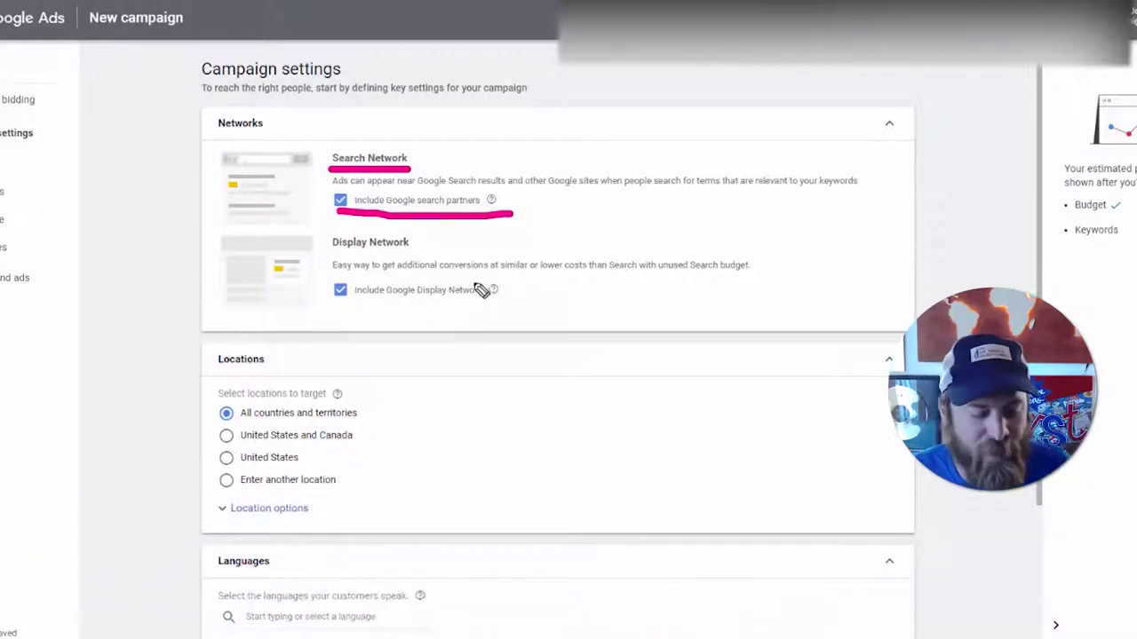
left_click_drag(331, 255, 462, 257)
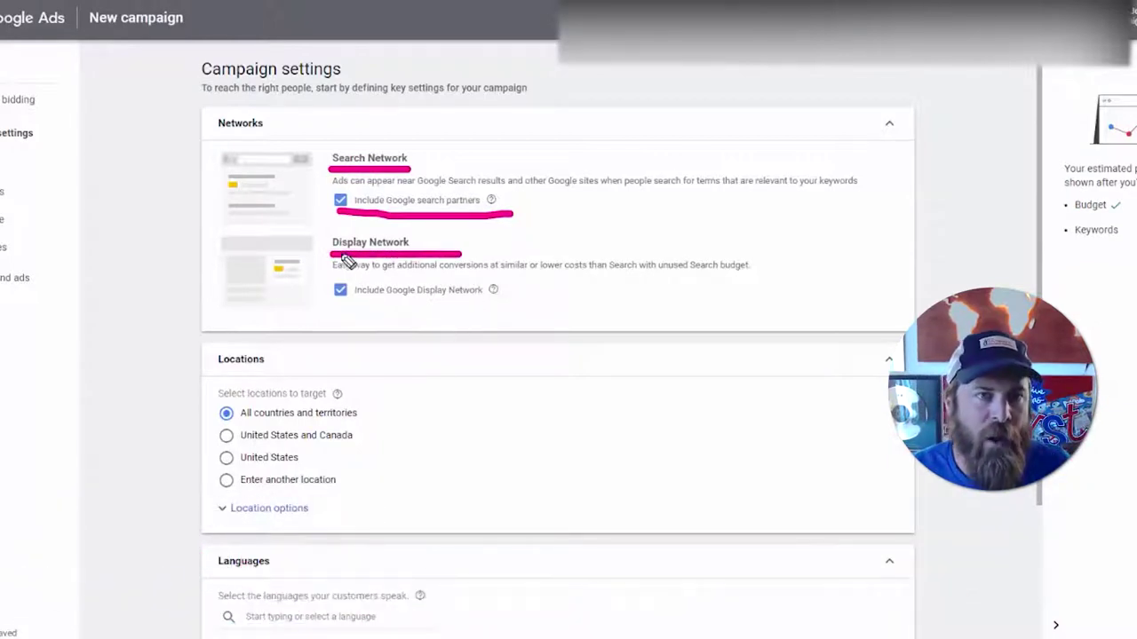
mouse_move(345, 304)
left_mouse_down()
mouse_move(538, 305)
mouse_move(470, 285)
mouse_move(315, 287)
left_mouse_up()
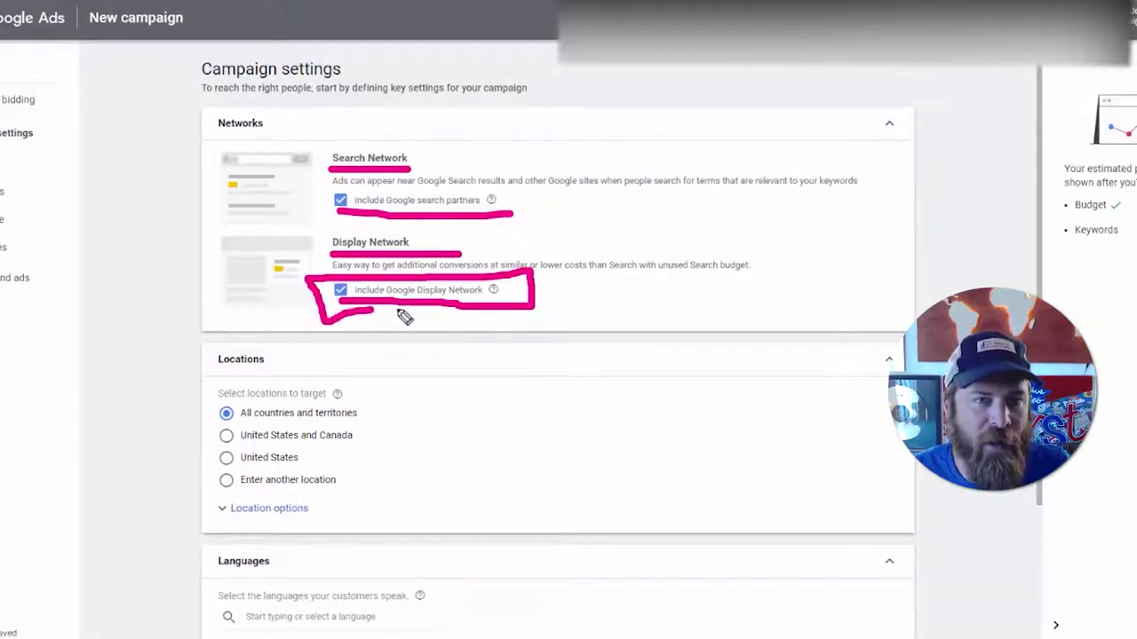
key("e")
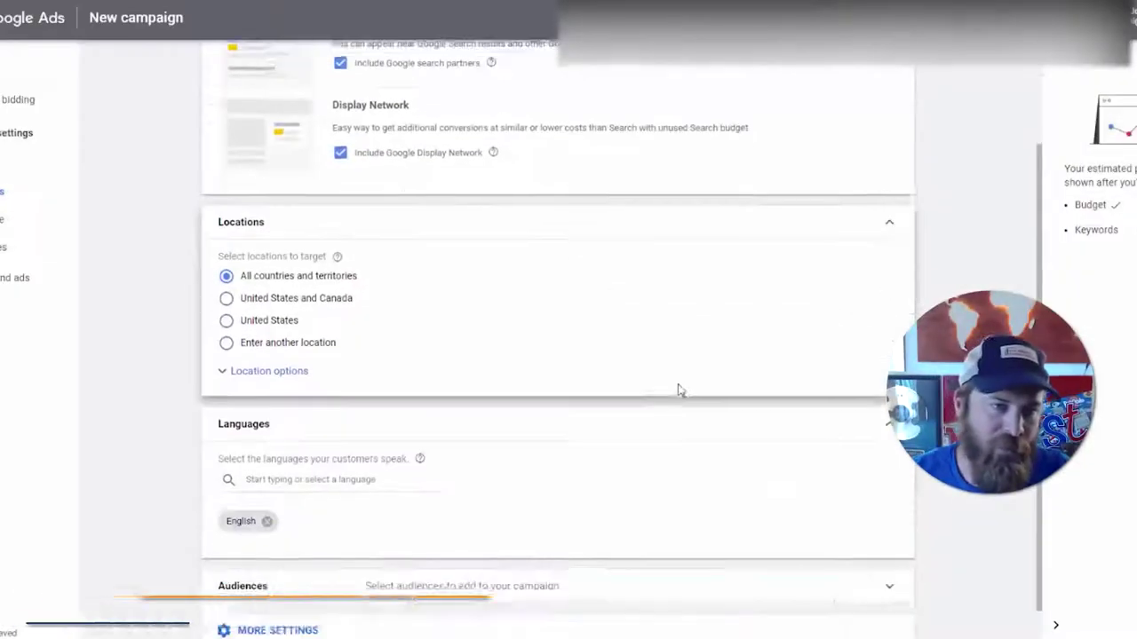
Step: Frame the Locations section, mark Enter another location with a box and arrow, strike through United States and Canada, and erase the drawings
mouse_move(430, 197)
left_mouse_down()
mouse_move(186, 197)
mouse_move(176, 399)
mouse_move(845, 402)
mouse_move(923, 391)
mouse_move(923, 204)
mouse_move(182, 203)
left_mouse_up()
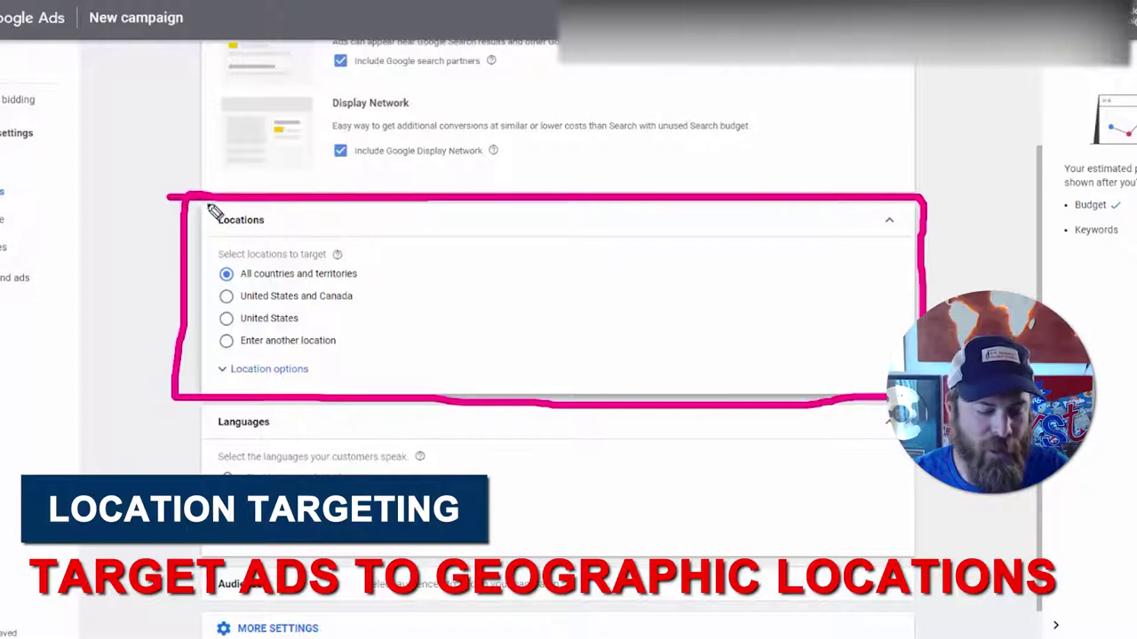
key("Escape")
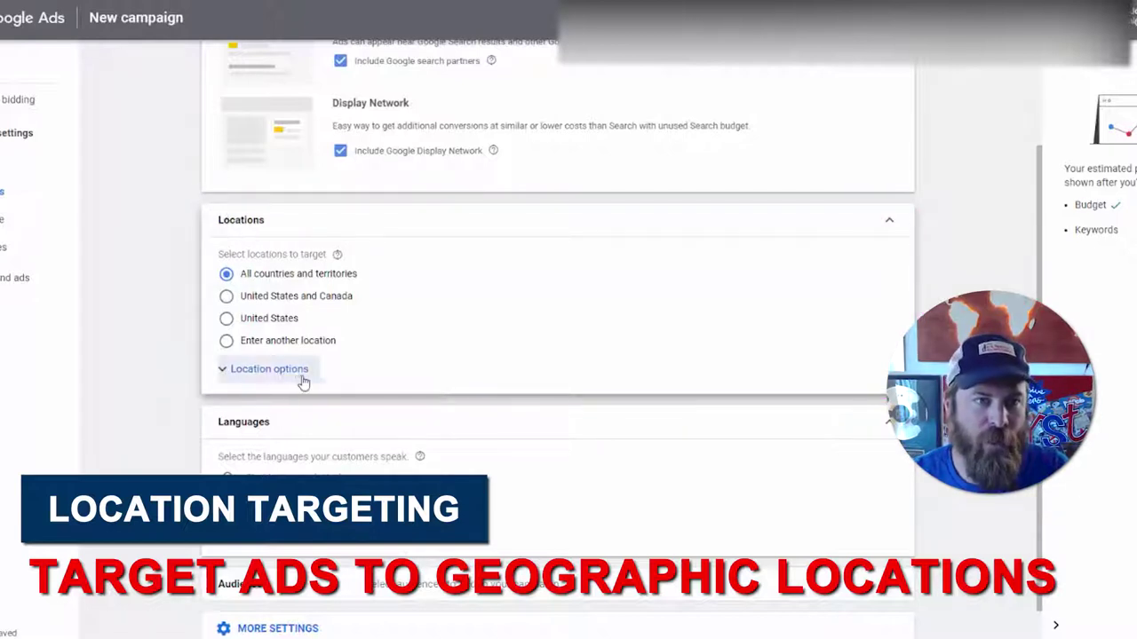
mouse_move(349, 329)
left_mouse_down()
mouse_move(220, 327)
mouse_move(210, 355)
mouse_move(294, 362)
mouse_move(360, 339)
left_mouse_up()
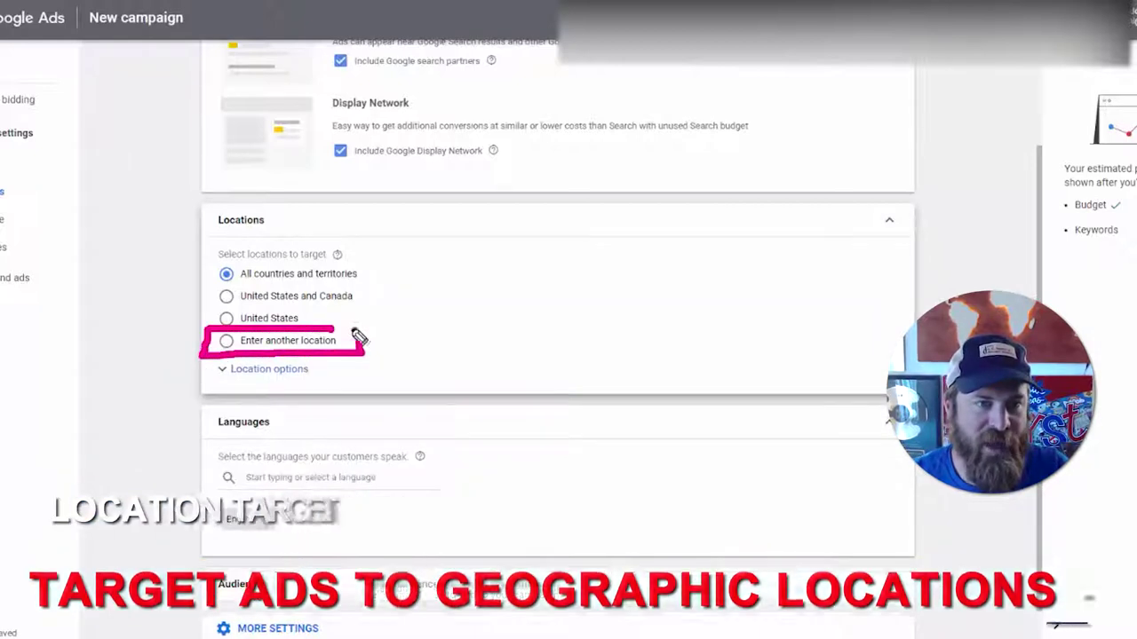
mouse_move(563, 340)
left_mouse_down()
mouse_move(388, 344)
mouse_move(395, 338)
mouse_move(378, 359)
left_mouse_up()
left_click_drag(380, 297, 228, 296)
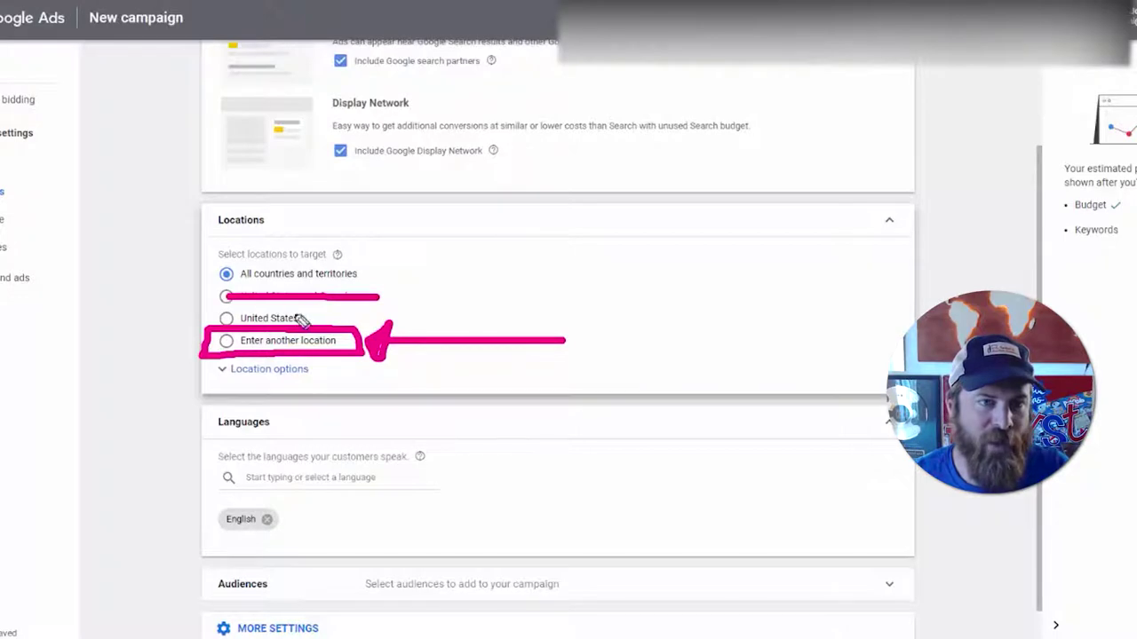
key("Escape")
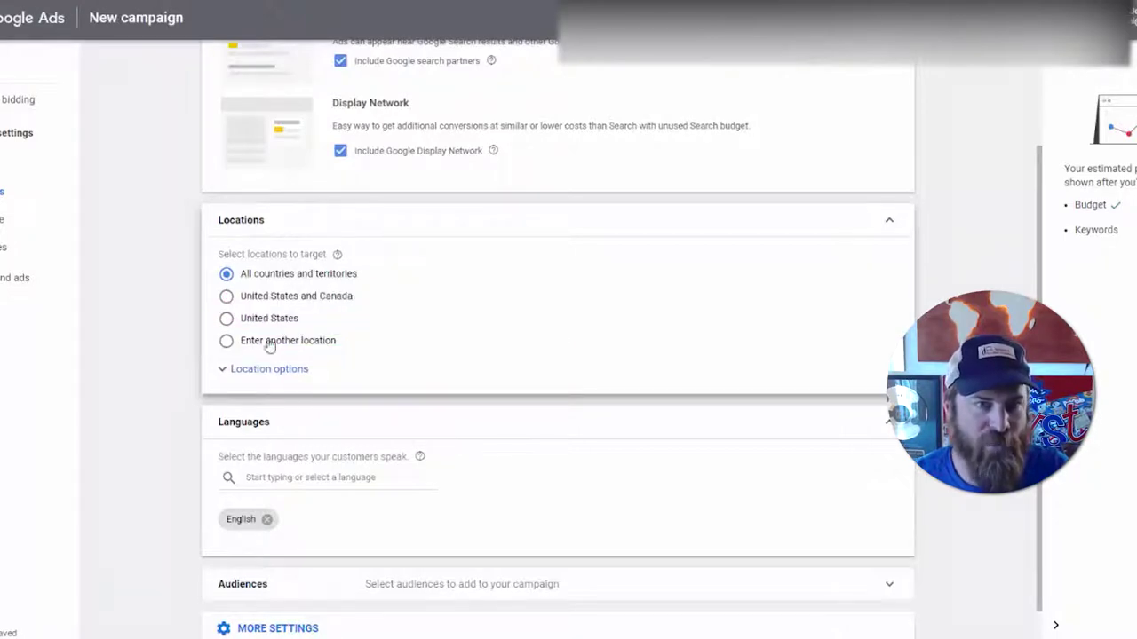
Step: Set location targeting to Enter another location, circle Advanced search, erase the drawing, and open the advanced search
left_click(227, 345)
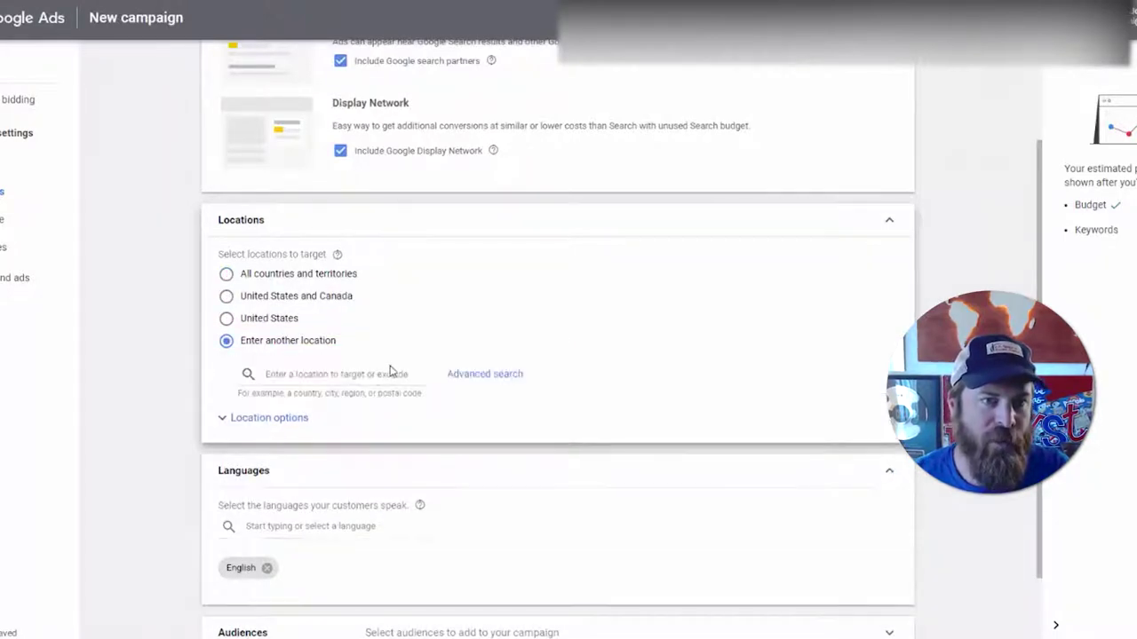
mouse_move(546, 362)
left_mouse_down()
mouse_move(464, 358)
mouse_move(563, 414)
mouse_move(616, 386)
mouse_move(506, 396)
left_mouse_up()
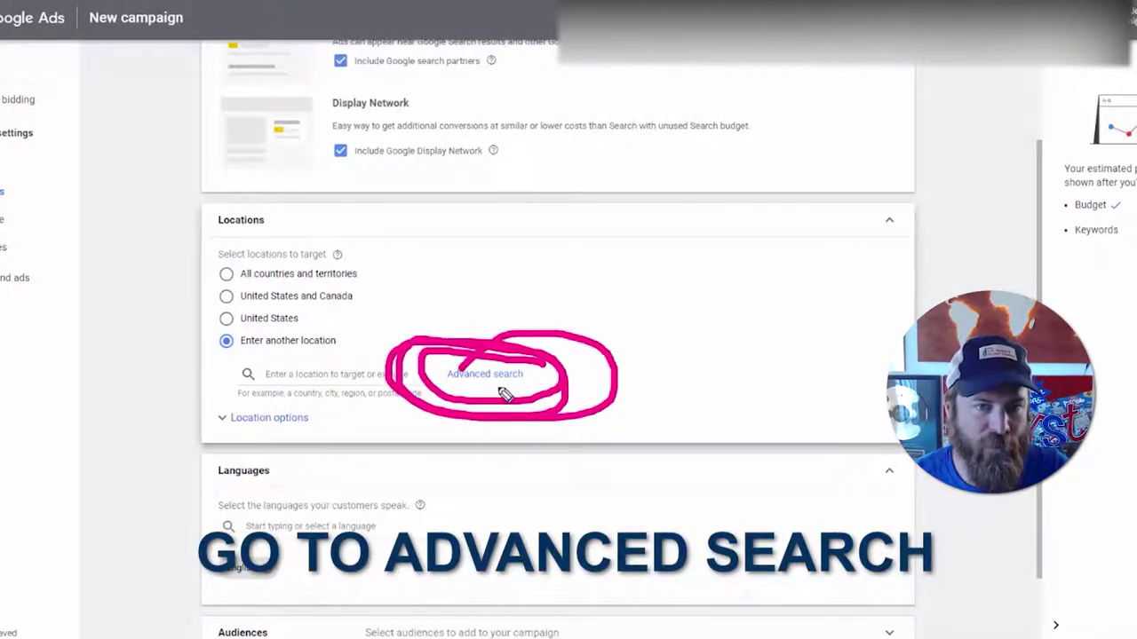
key("Escape")
left_click(538, 423)
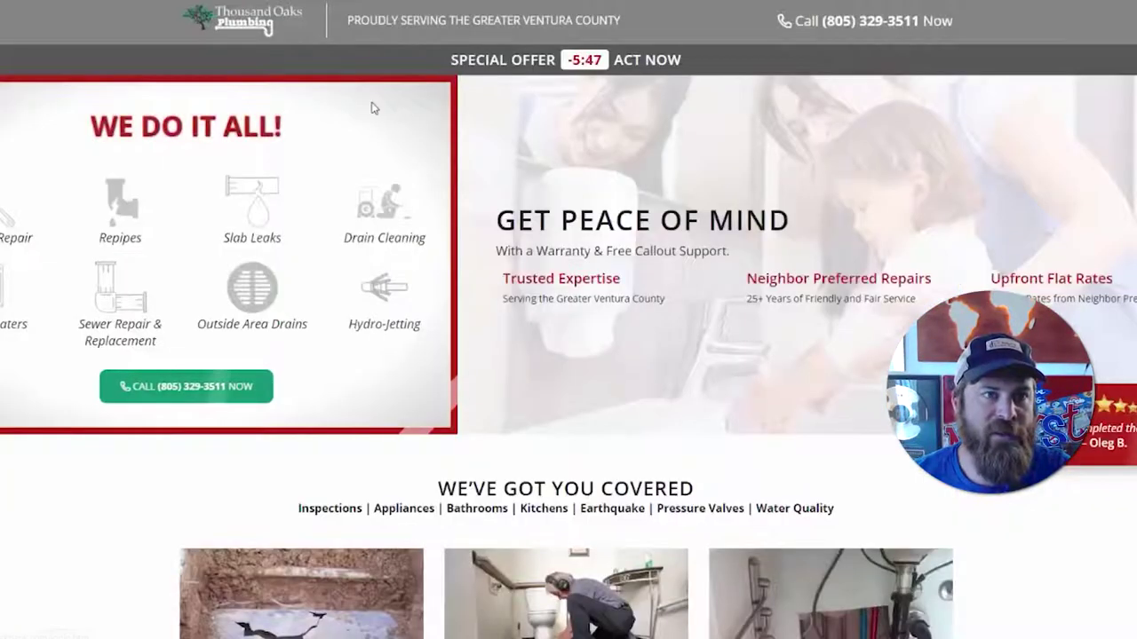
Step: Switch to the Thousand Oaks Plumbing landing page and check its header and page content for the area served
left_click_drag(621, 20, 342, 22)
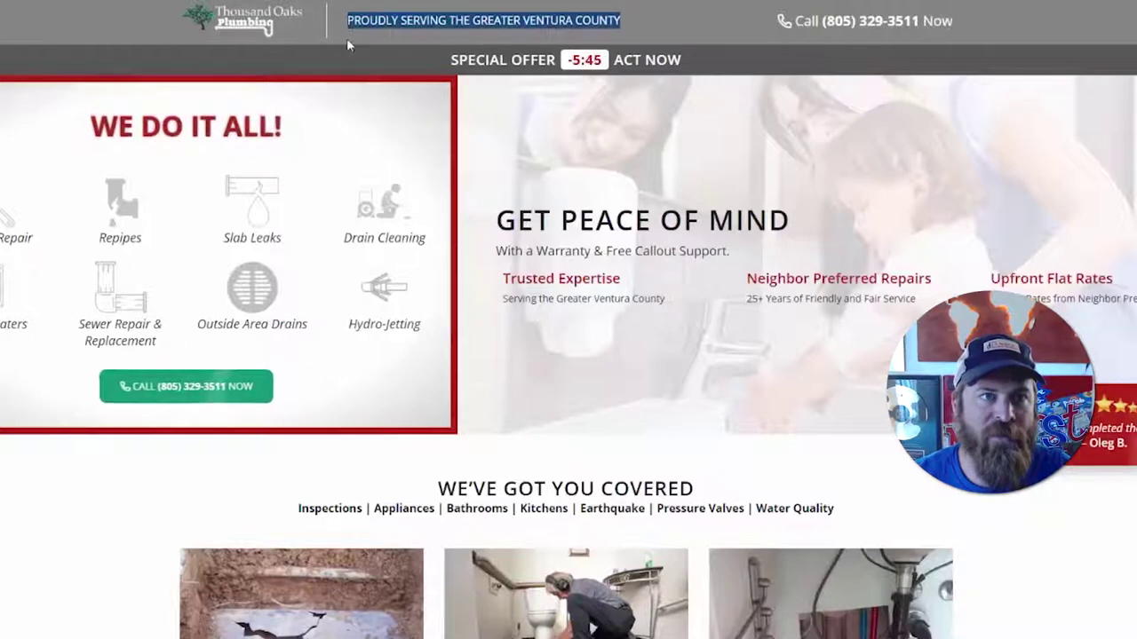
left_click(460, 28)
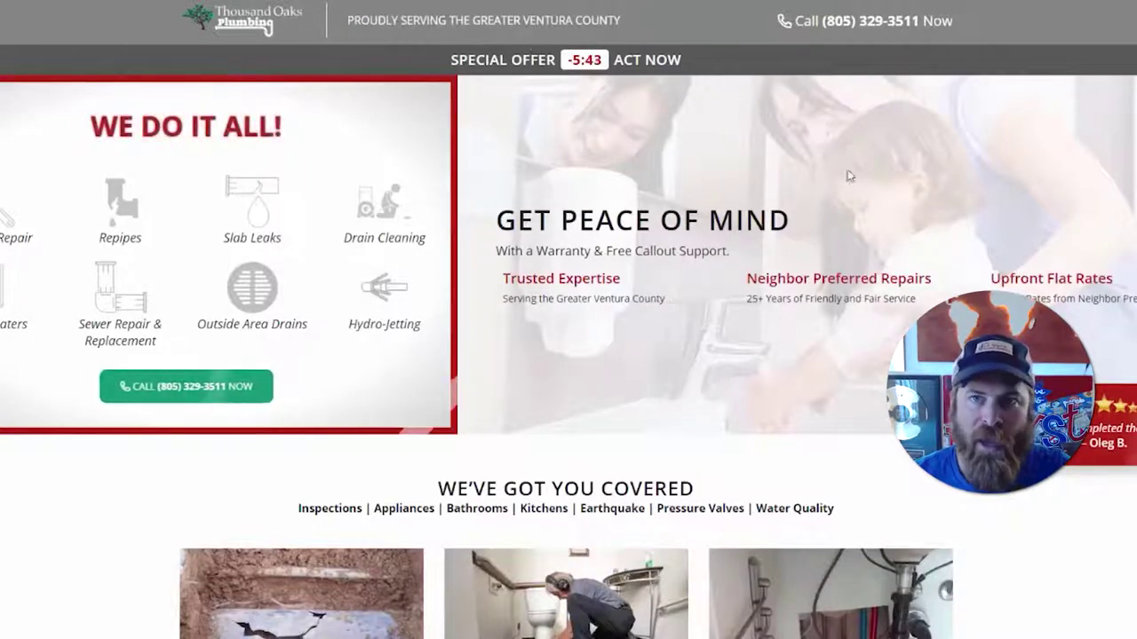
scroll(721, 294, "down", 5)
scroll(720, 294, "down", 4)
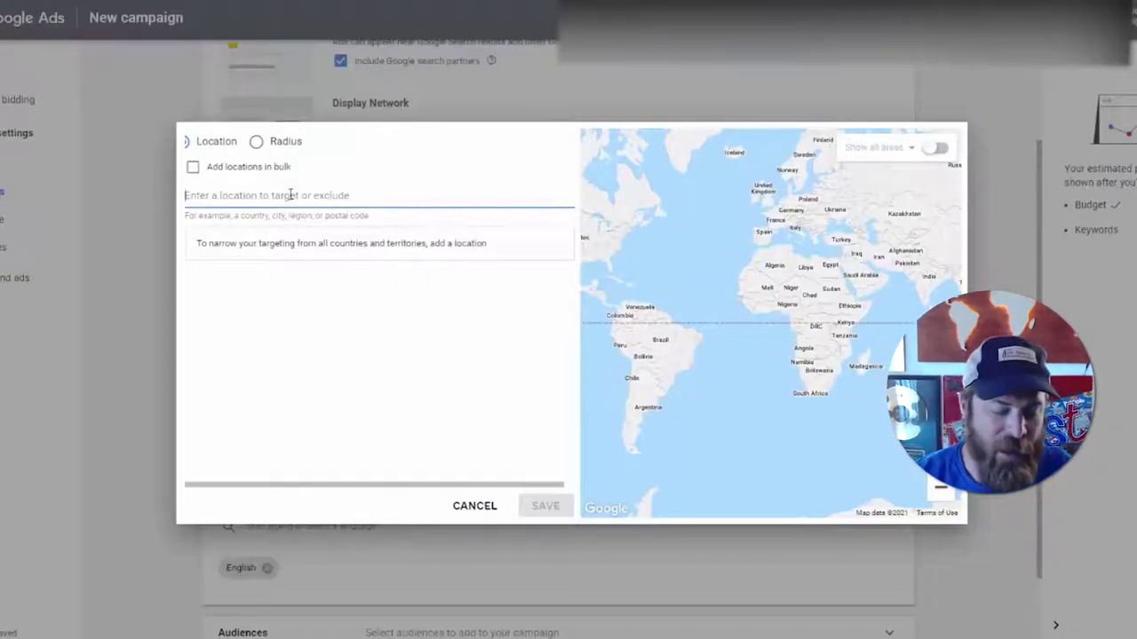
Step: Search the locations for "thousand oaks", highlight the city's reach, and target Thousand Oaks, California
type("tho")
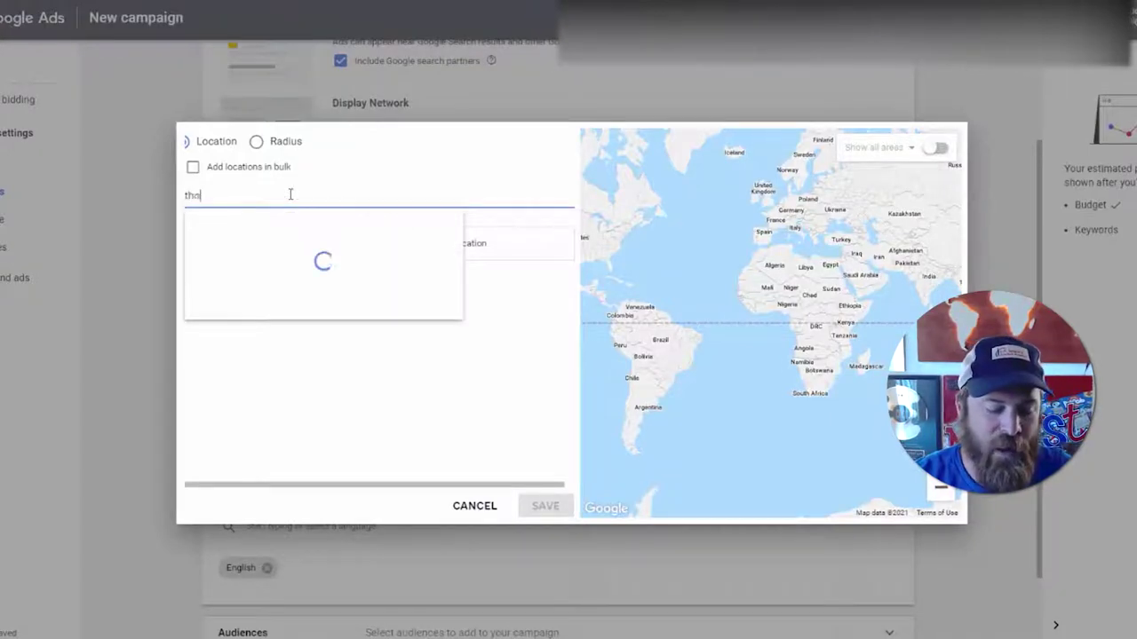
type("usand oaks")
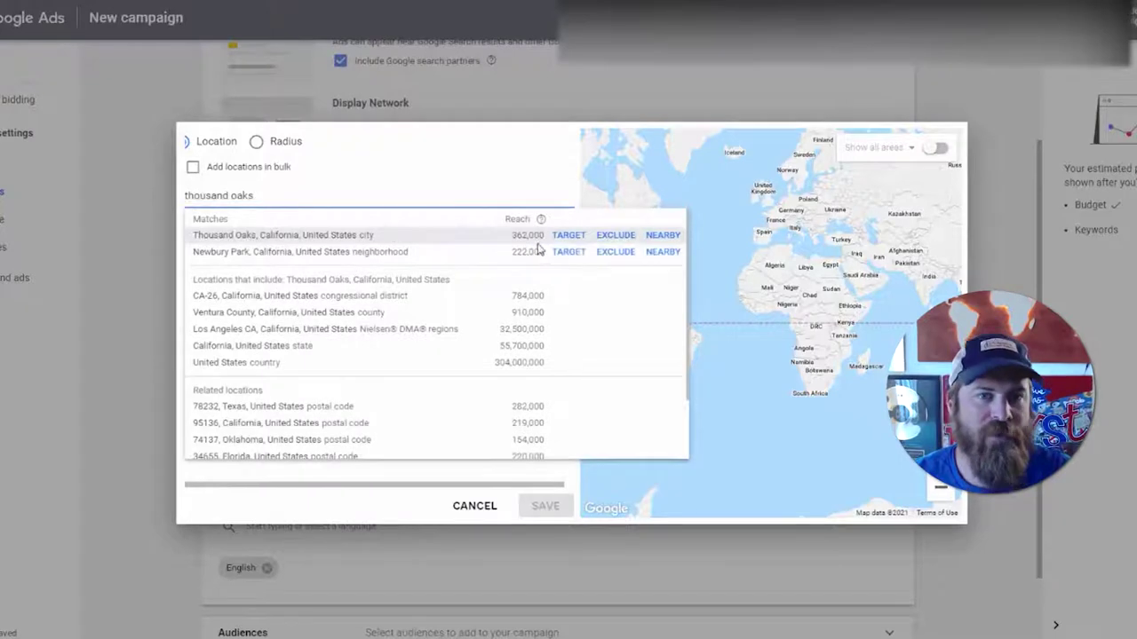
left_click_drag(514, 236, 531, 236)
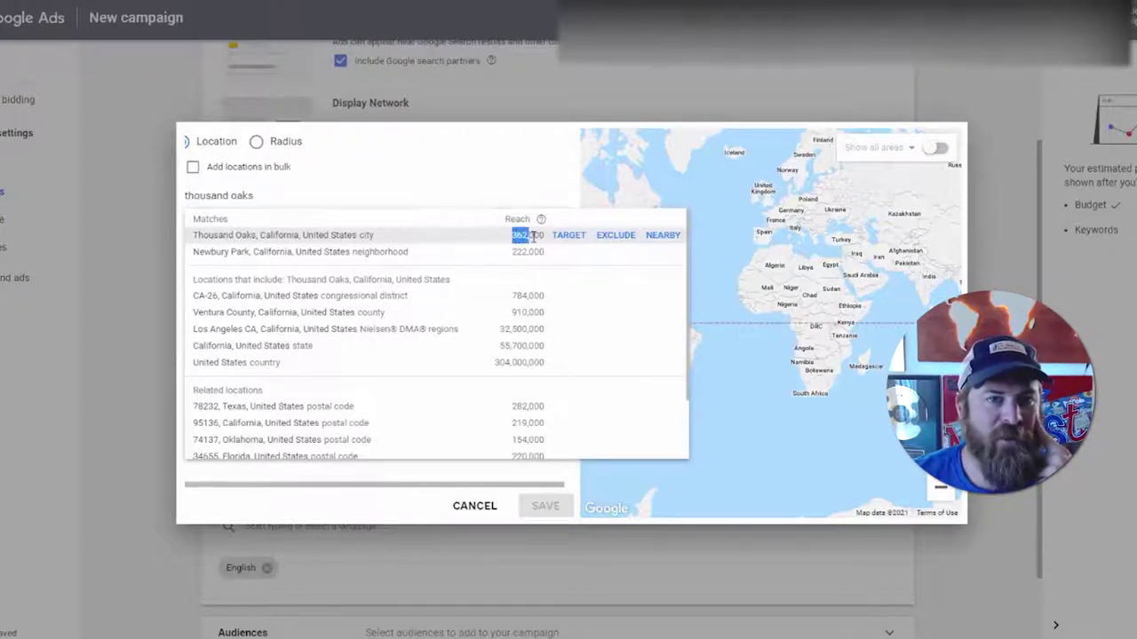
left_click(542, 236)
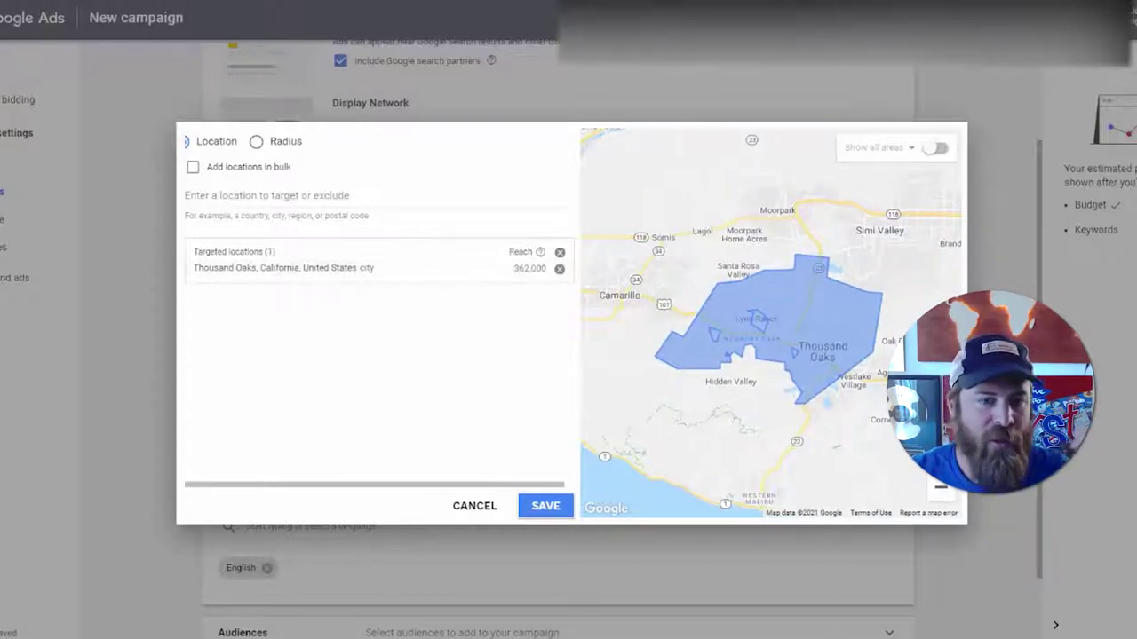
Step: Switch to Calculator and clear the previous calculation
key("alt+Tab")
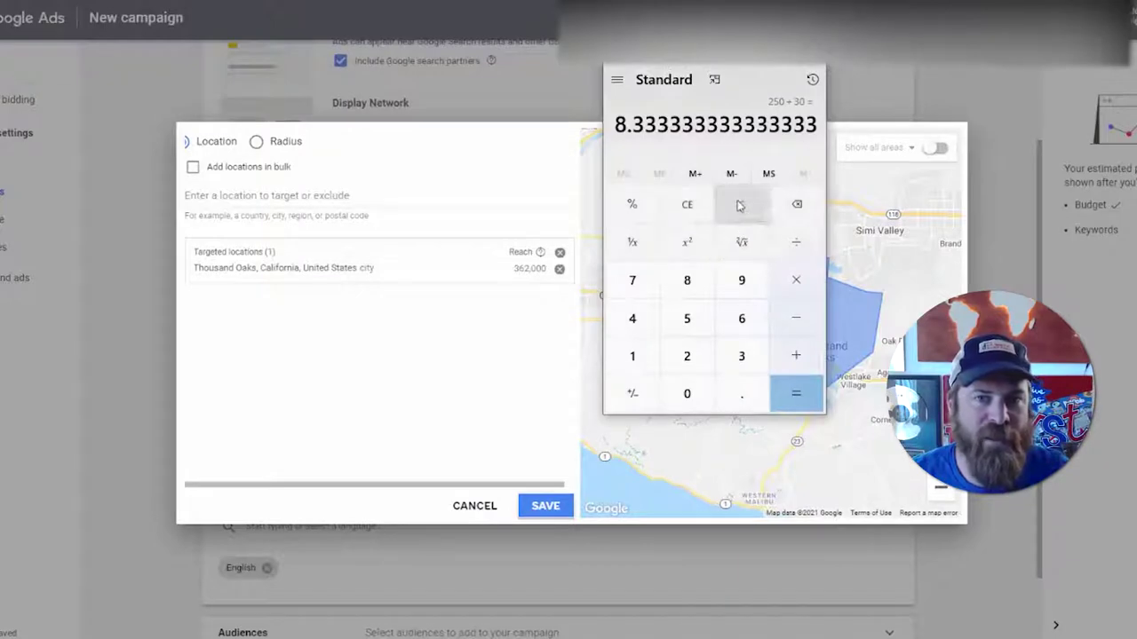
left_click(698, 206)
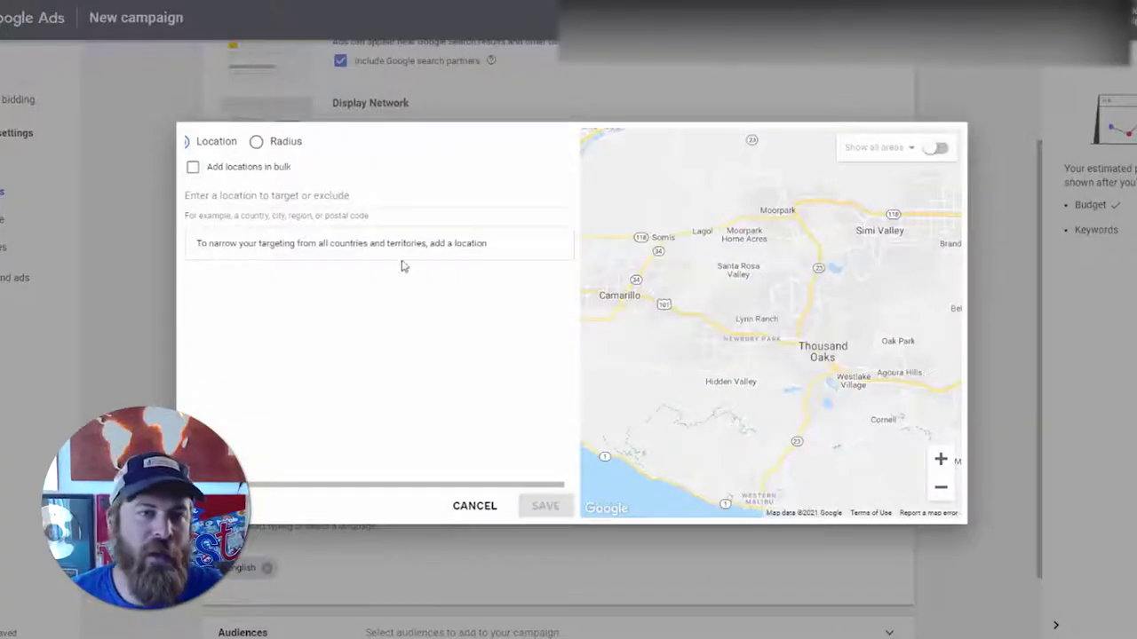
Step: Return to the plumber's landing page and look through it from the footer to the header for service area details
left_click(325, 198)
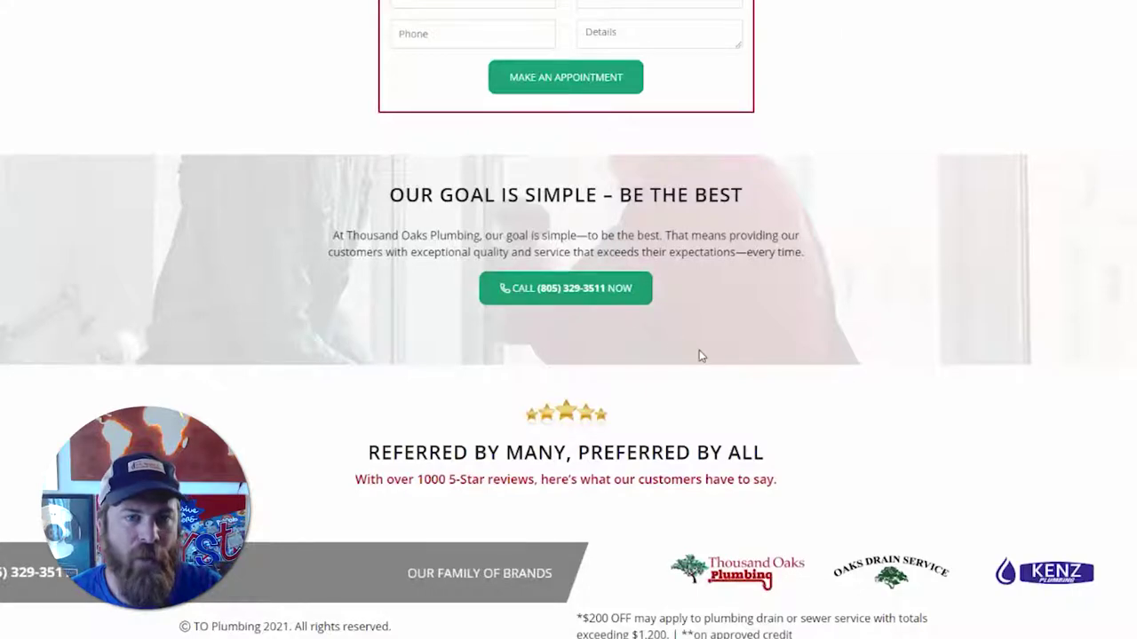
scroll(601, 263, "up", 5)
scroll(600, 261, "up", 3)
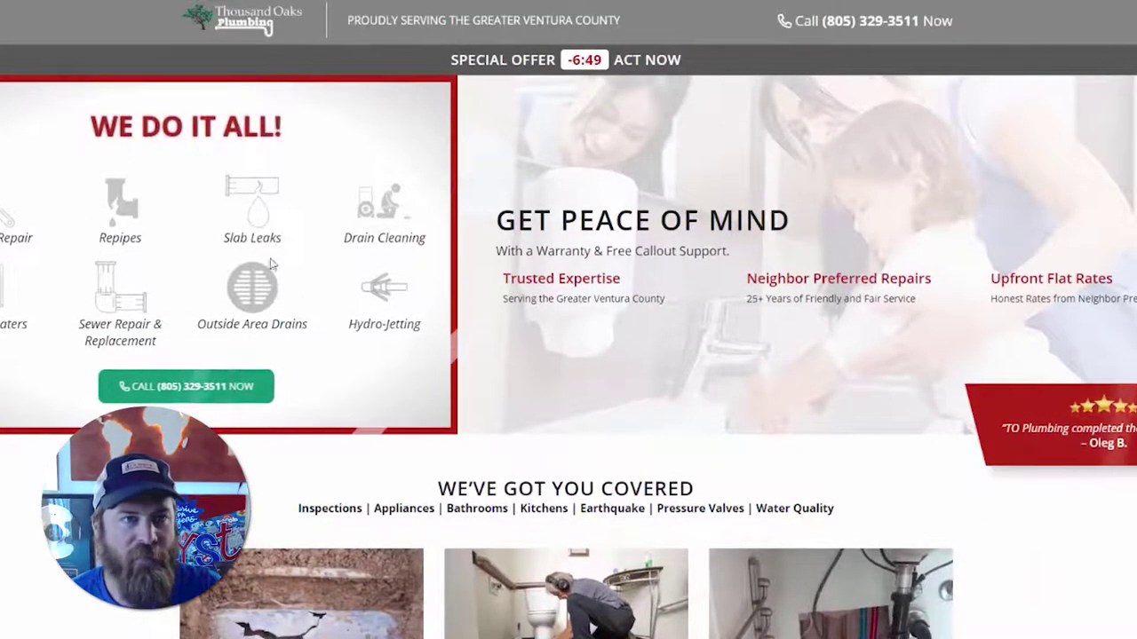
scroll(371, 197, "down", 5)
scroll(372, 197, "down", 4)
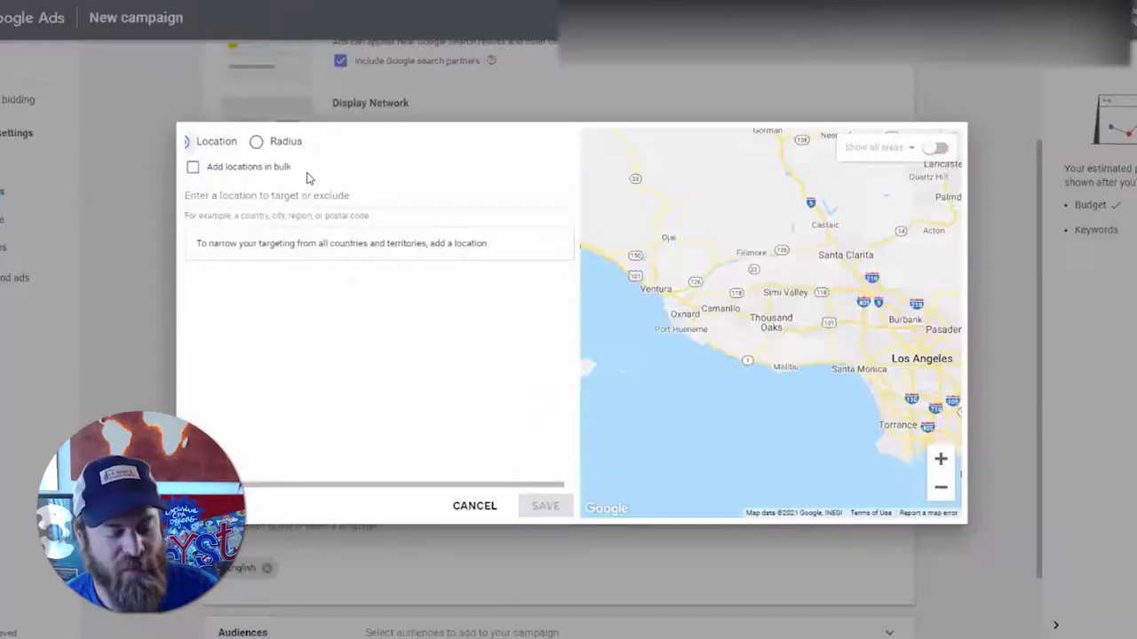
Step: Circle the Radius option with an arrow pointing at it, and switch the location targeting to Radius
mouse_move(244, 152)
left_mouse_down()
mouse_move(337, 152)
mouse_move(254, 135)
left_mouse_up()
mouse_move(560, 170)
left_mouse_down()
mouse_move(356, 156)
mouse_move(371, 151)
left_mouse_up()
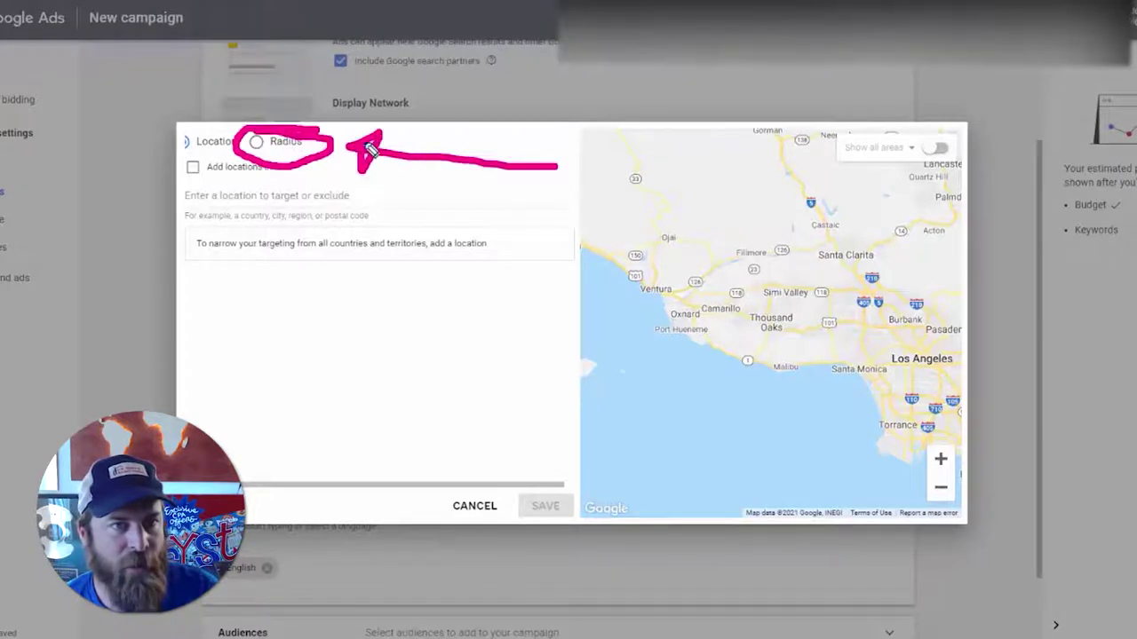
left_click(256, 142)
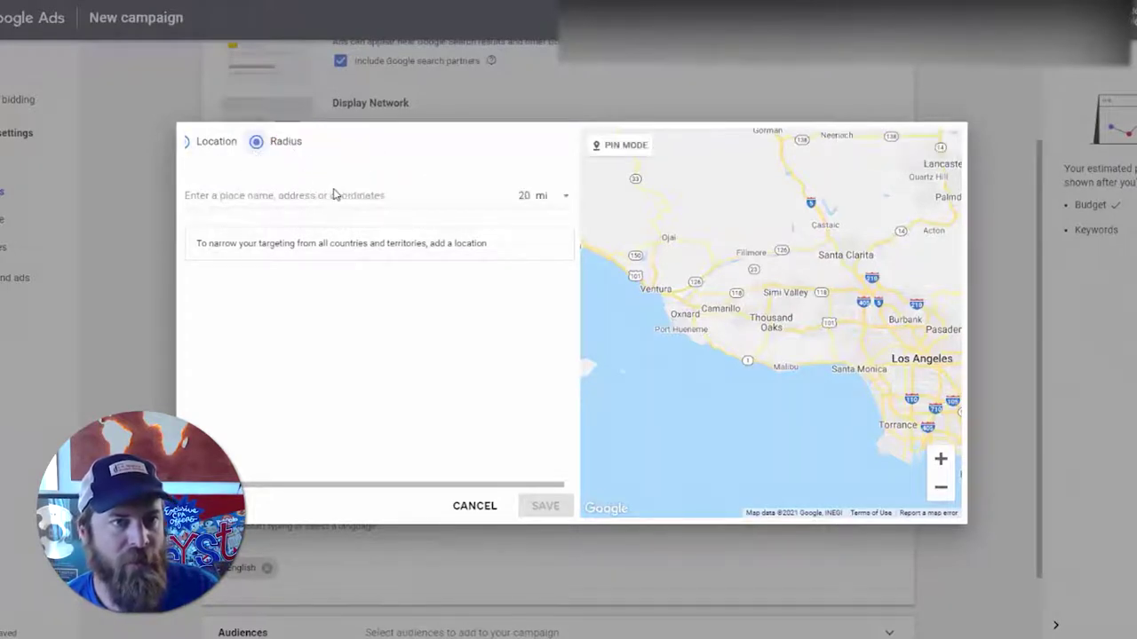
Step: Set the radius to 5 mi, enter the plumber's business address as its centre, and target the matching address
left_click(538, 200)
type("5")
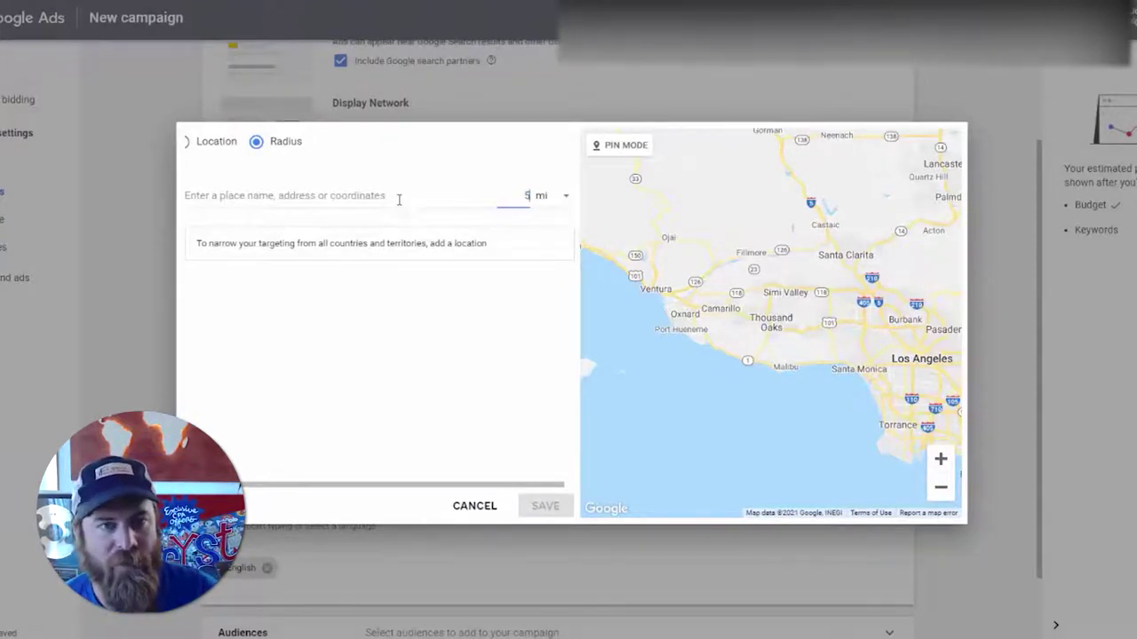
left_click(475, 202)
type("2941 Willow Ln, Thousand Oaks, CA 91361")
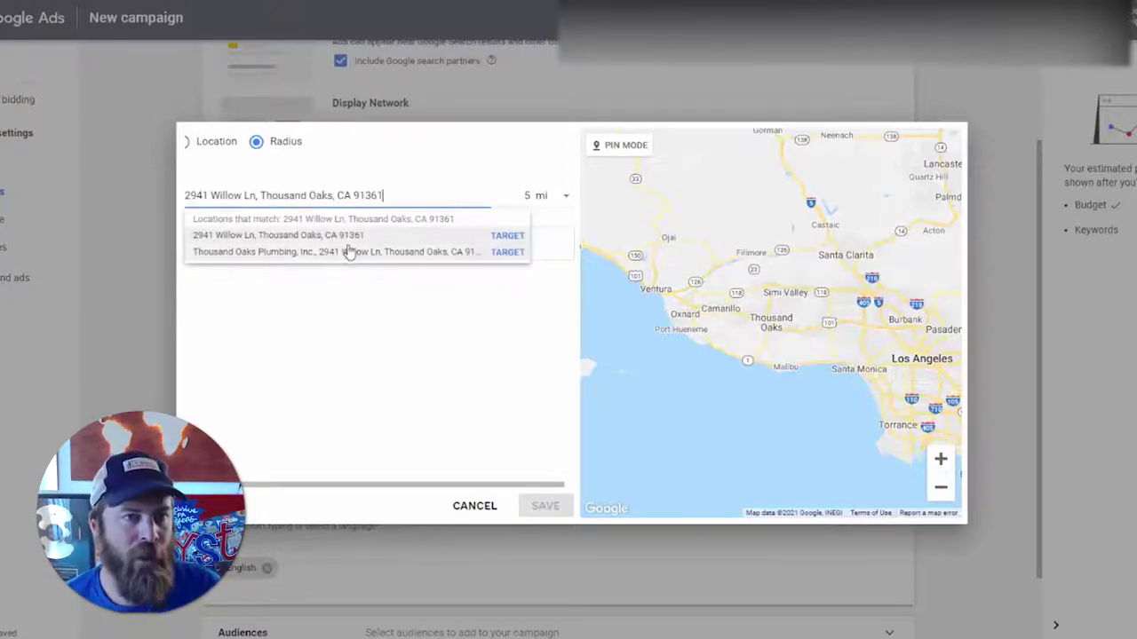
left_click(508, 236)
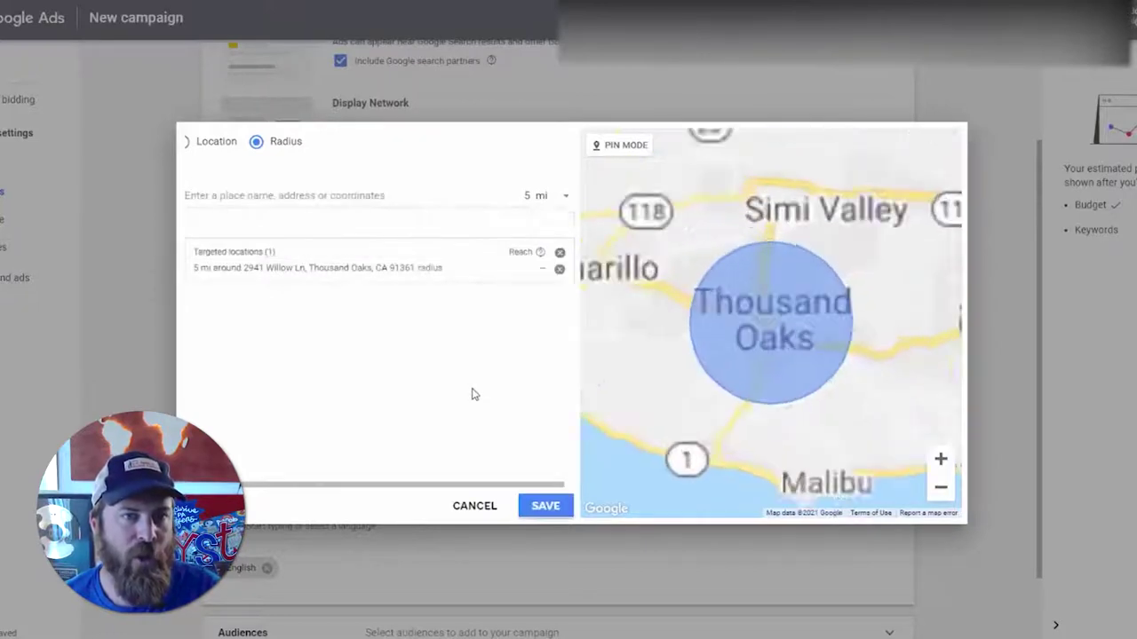
Step: Examine which areas around Thousand Oaks the radius covers on the map, and save the location targeting
scroll(960, 411, "down", 2)
left_click(940, 459)
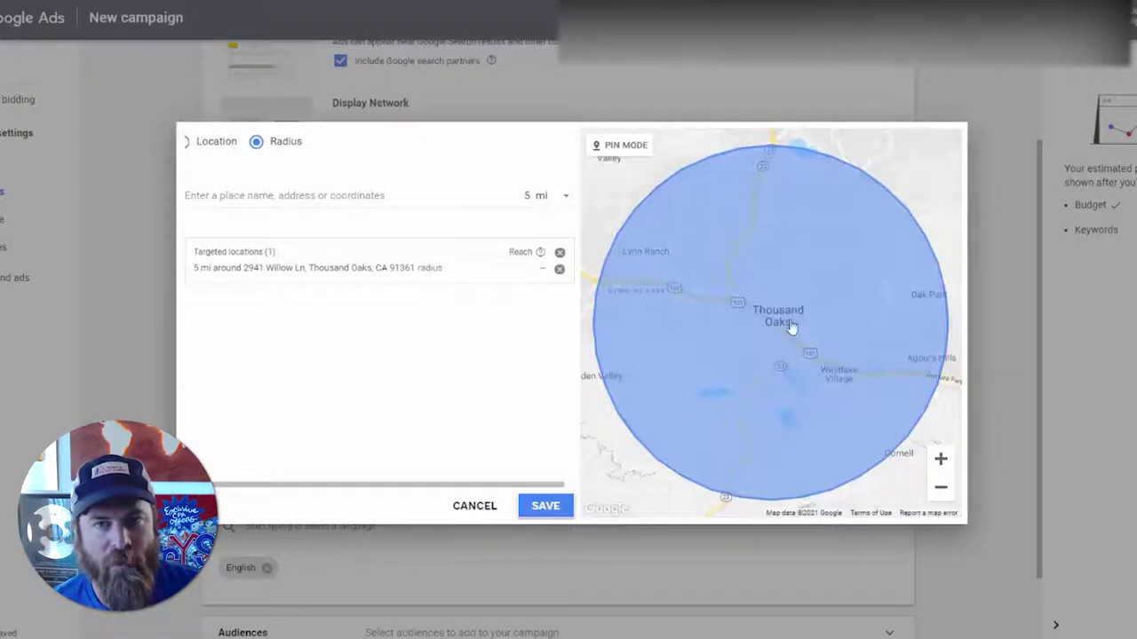
left_click_drag(774, 260, 749, 157)
mouse_move(794, 264)
left_mouse_down()
mouse_move(763, 241)
mouse_move(799, 266)
left_mouse_up()
left_click(941, 487)
left_click(941, 488)
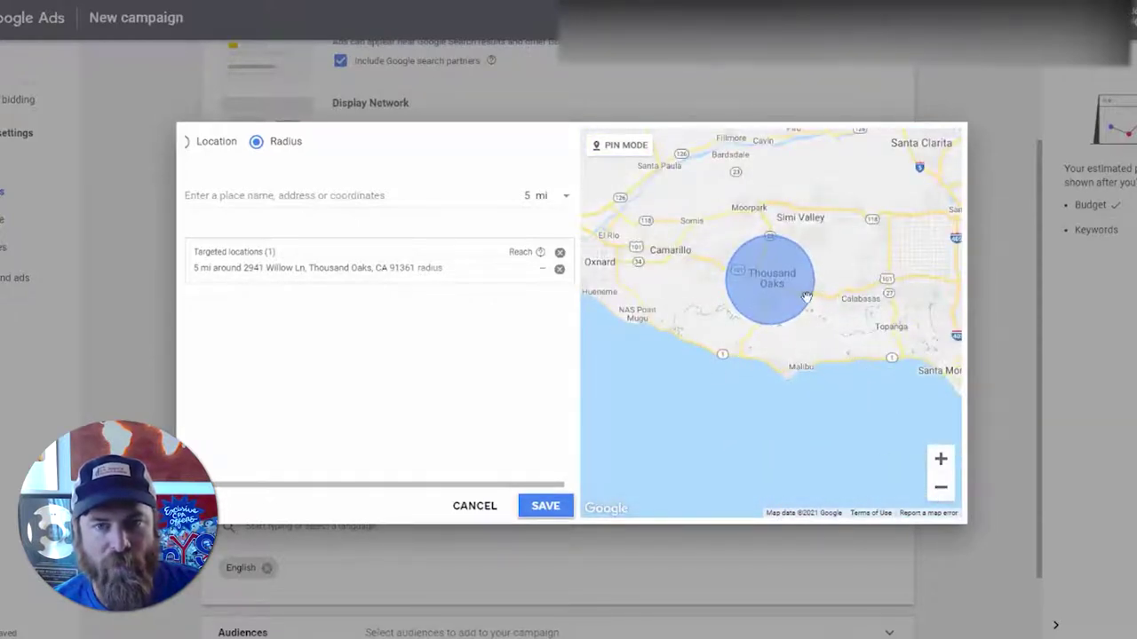
left_click(942, 461)
left_click(943, 461)
left_click_drag(787, 257, 824, 388)
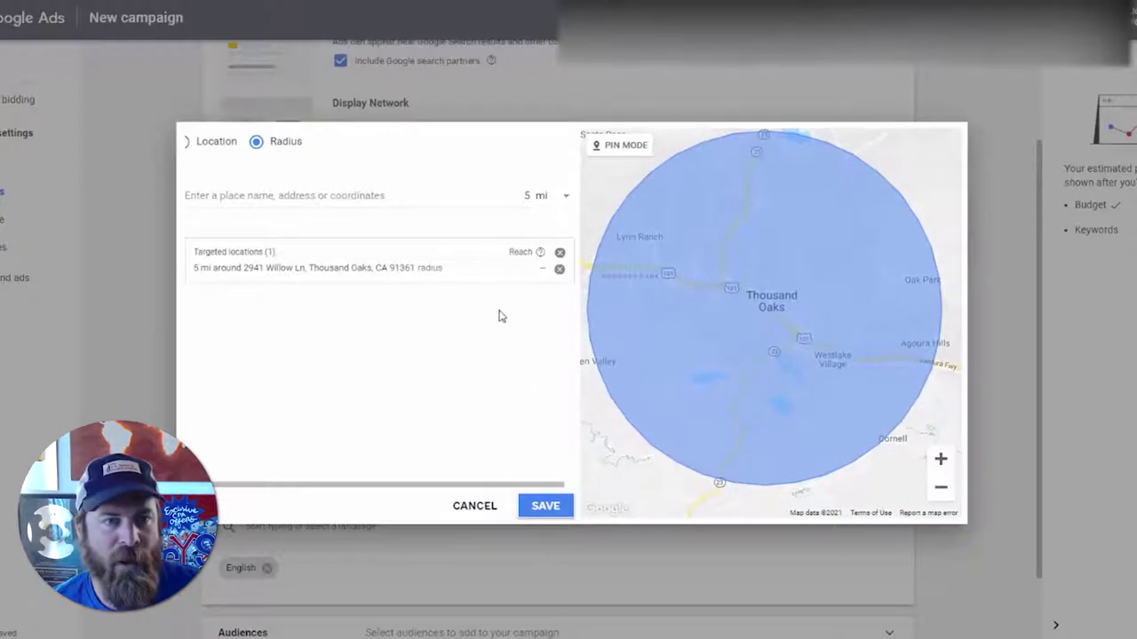
left_click(560, 509)
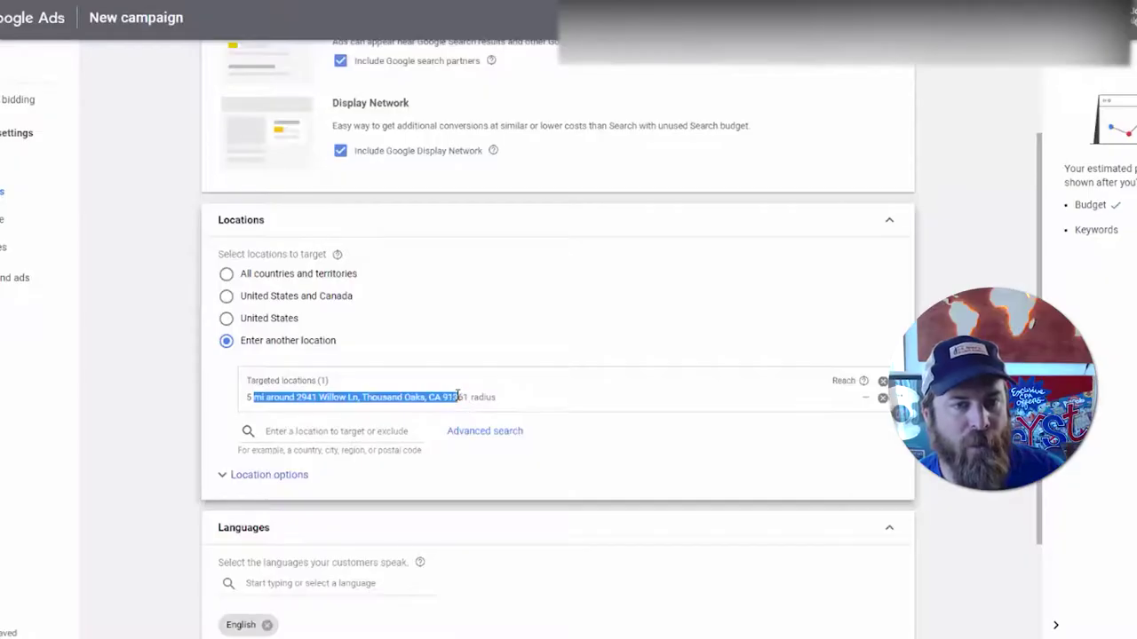
left_click(458, 396)
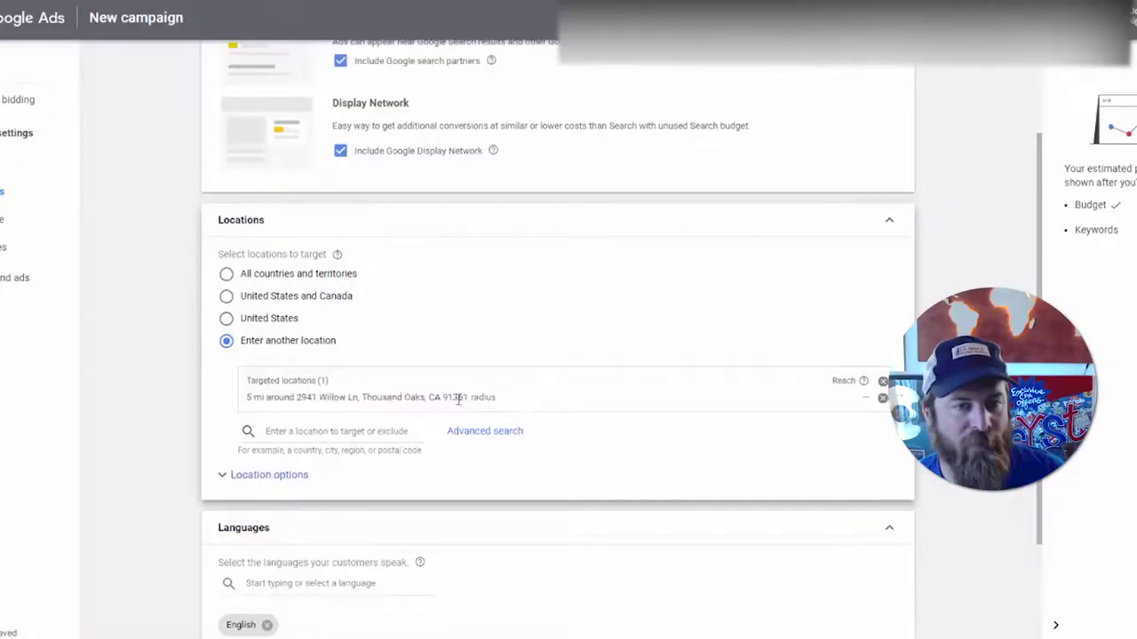
Step: Review the languages available for the campaign and close the language list
scroll(388, 459, "down", 3)
left_click(380, 426)
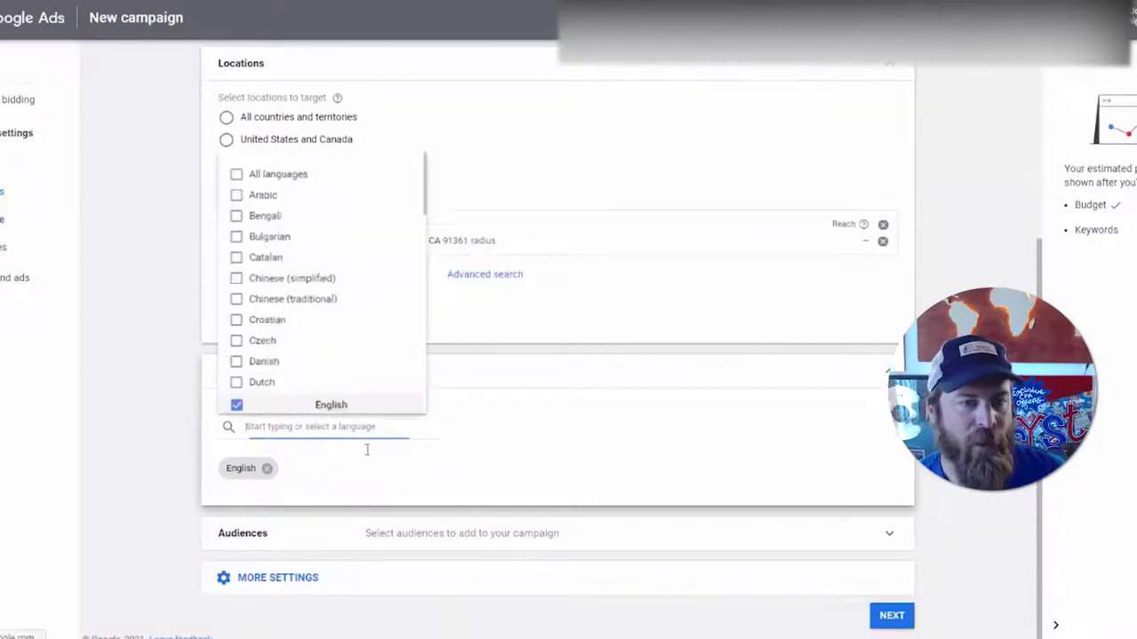
left_click(178, 399)
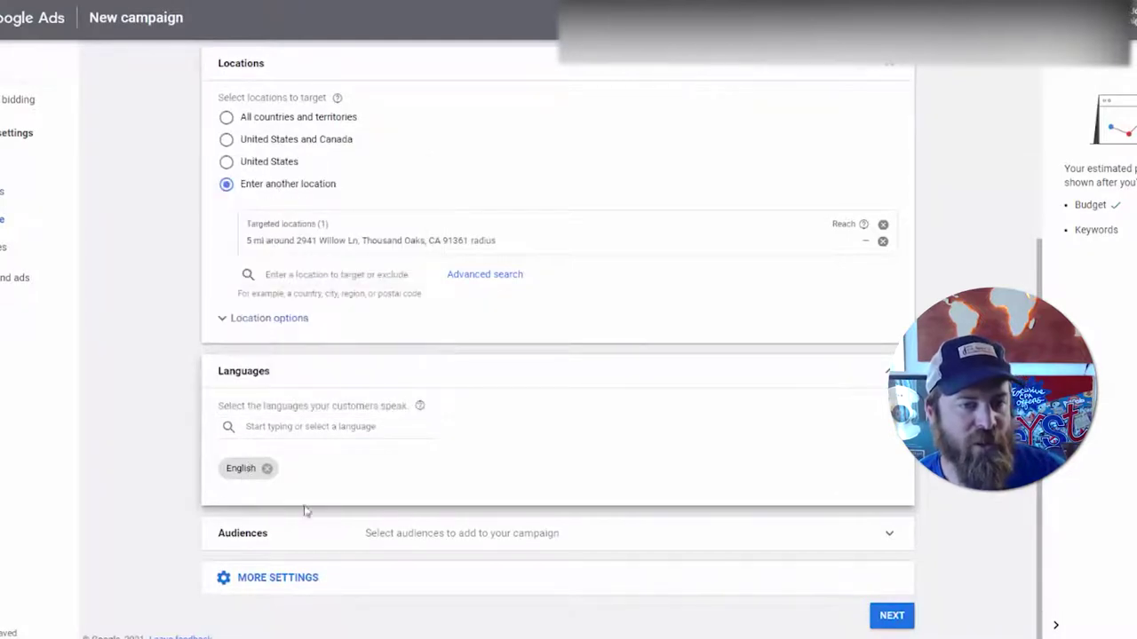